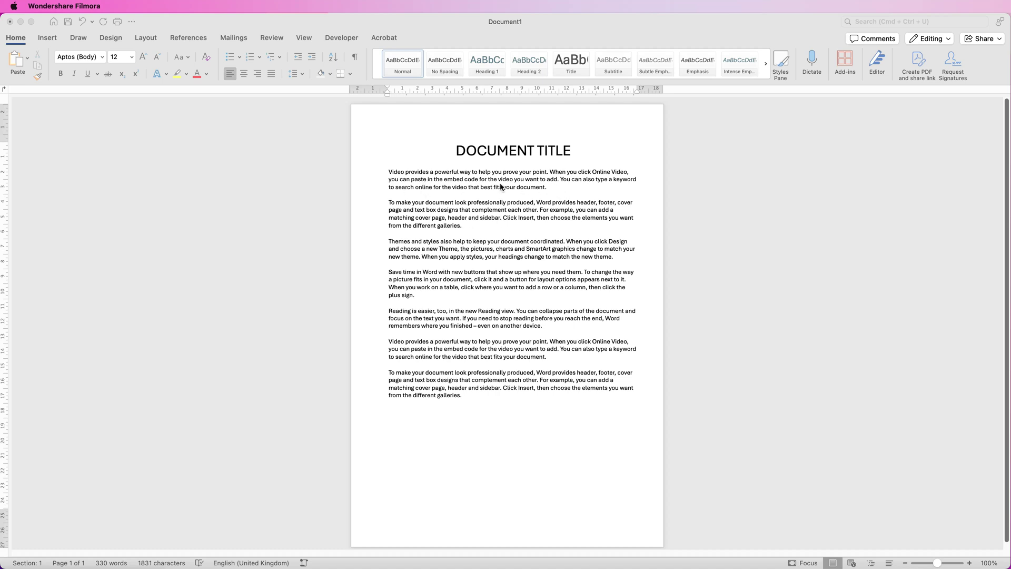
- Activate Document1 with the insertion point on the empty line after the last paragraph
{"action": "left_click", "coordinate": [468, 403]}
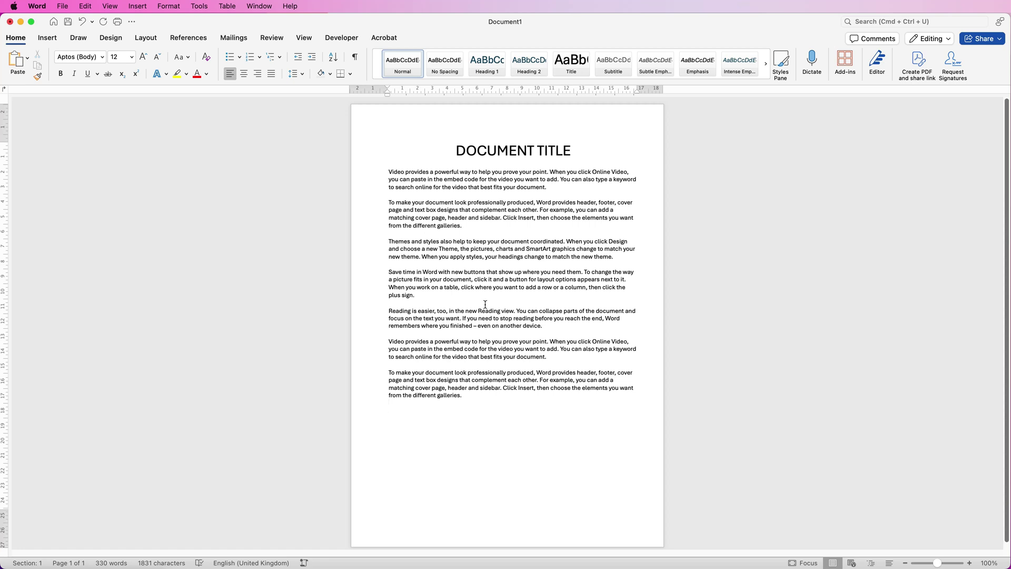
- Set the whole DOCUMENT TITLE document, heading included, in Two columns
{"action": "left_click", "coordinate": [150, 40]}
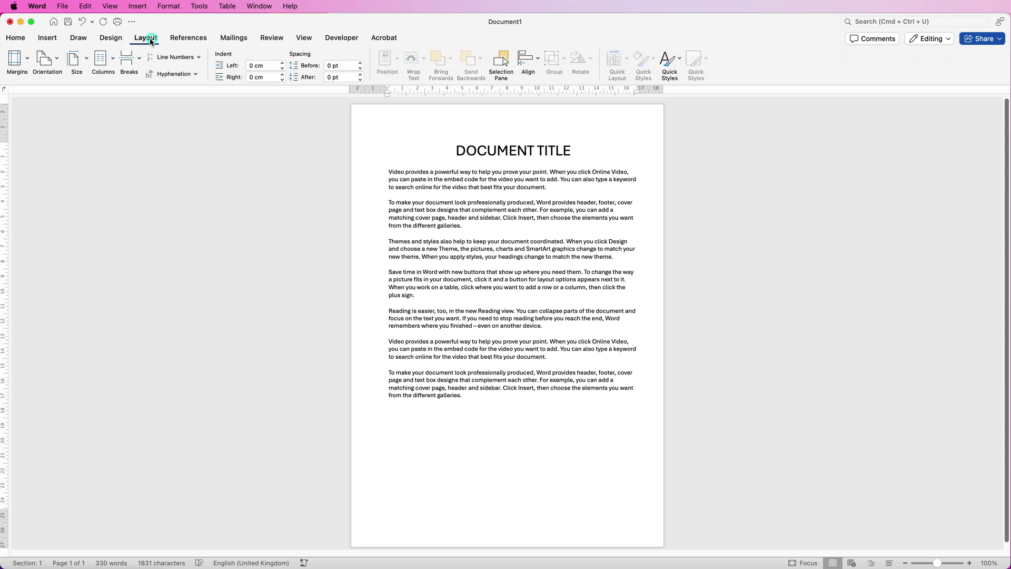
{"action": "left_click", "coordinate": [112, 58]}
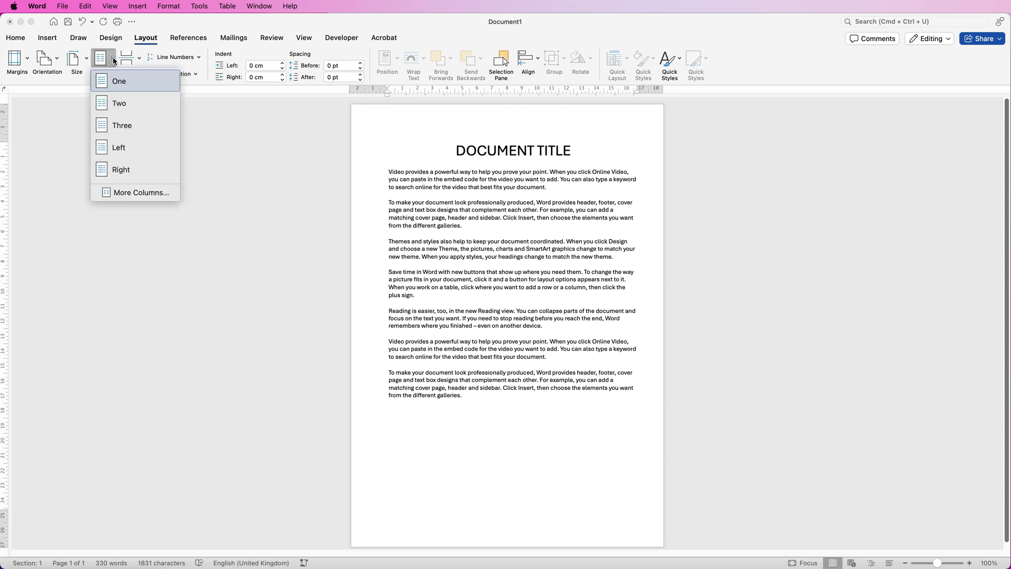
{"action": "left_click", "coordinate": [130, 105]}
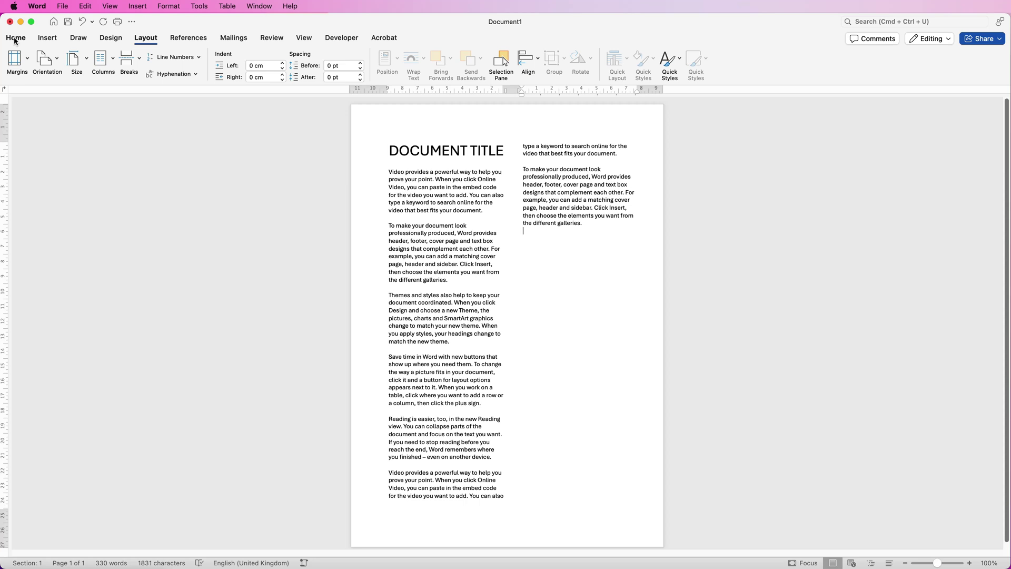
- Turn on formatting marks and set the DOCUMENT TITLE heading to One full-width column
{"action": "left_click", "coordinate": [15, 38]}
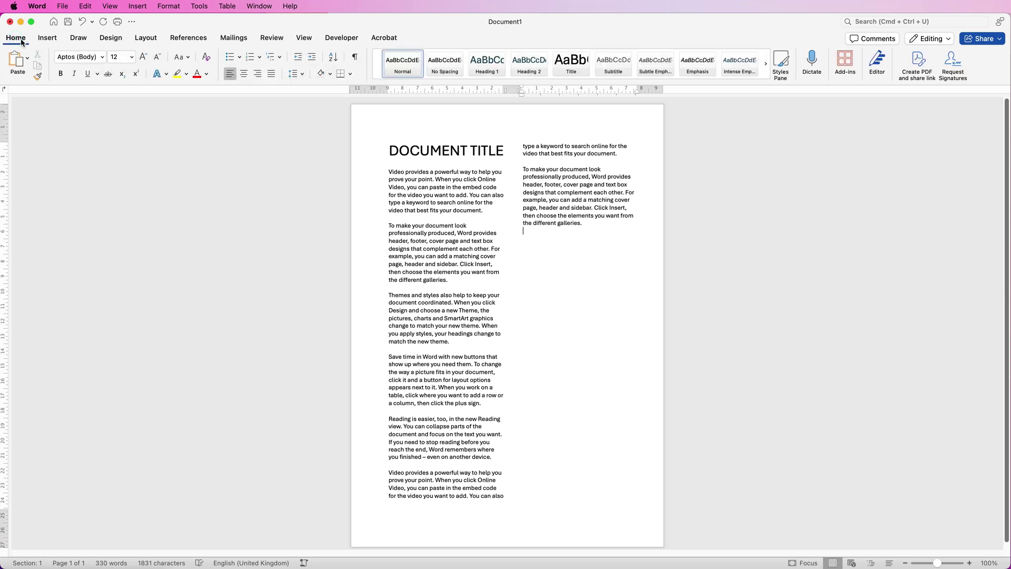
{"action": "left_click", "coordinate": [356, 59]}
{"action": "left_click", "coordinate": [506, 152]}
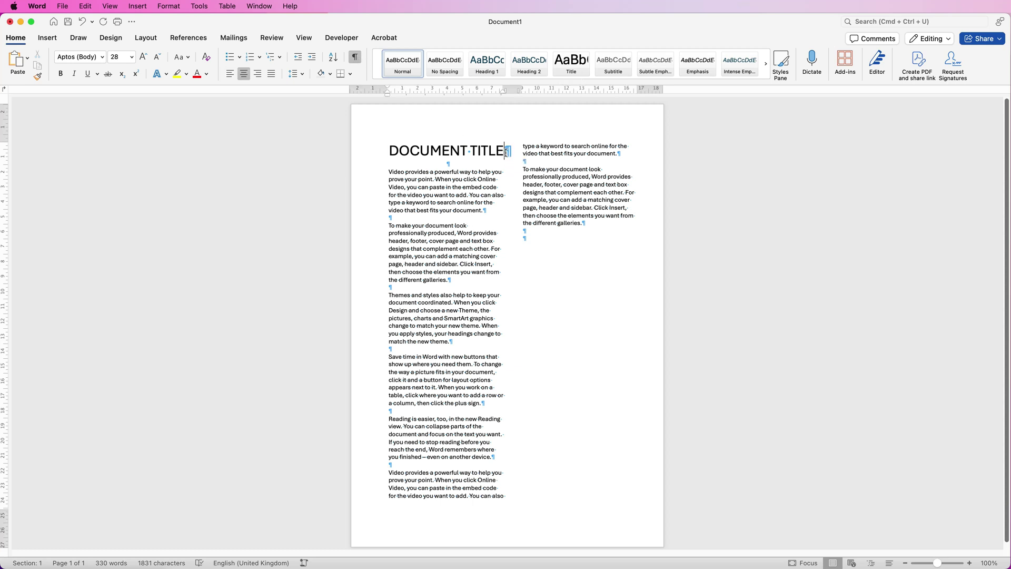
{"action": "left_click_drag", "start_coordinate": [506, 152], "coordinate": [425, 156]}
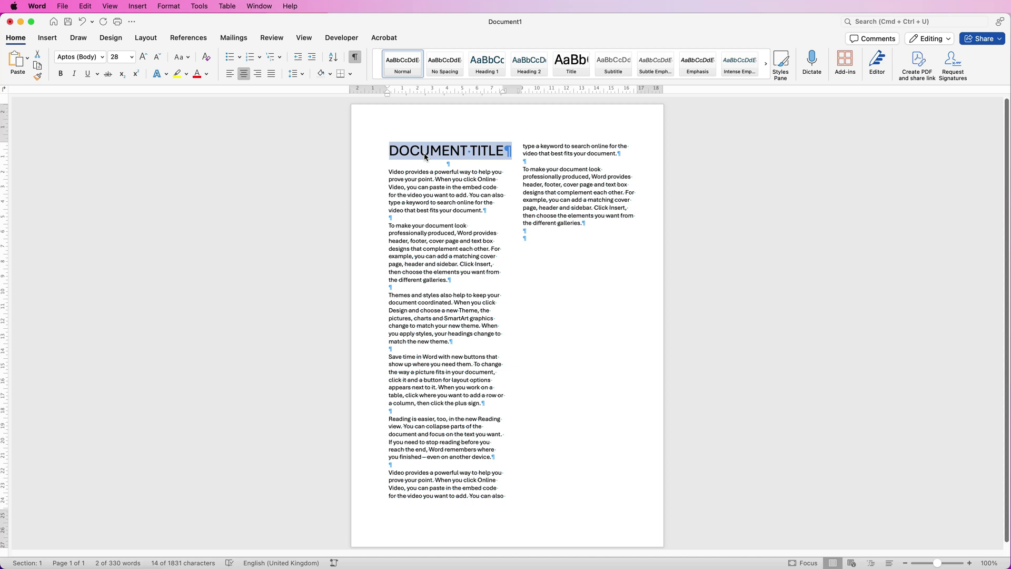
{"action": "left_click", "coordinate": [153, 41]}
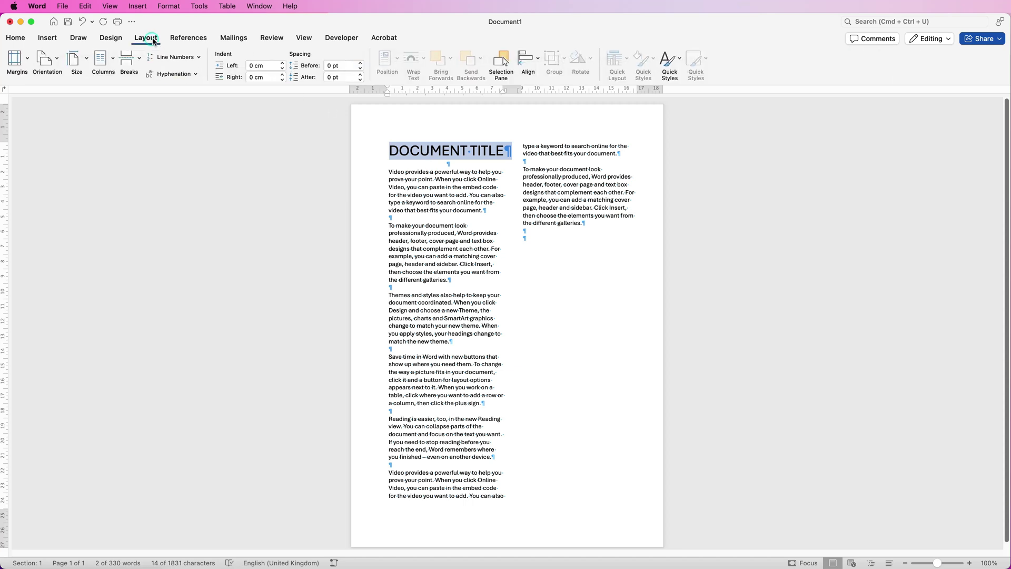
{"action": "left_click", "coordinate": [113, 58]}
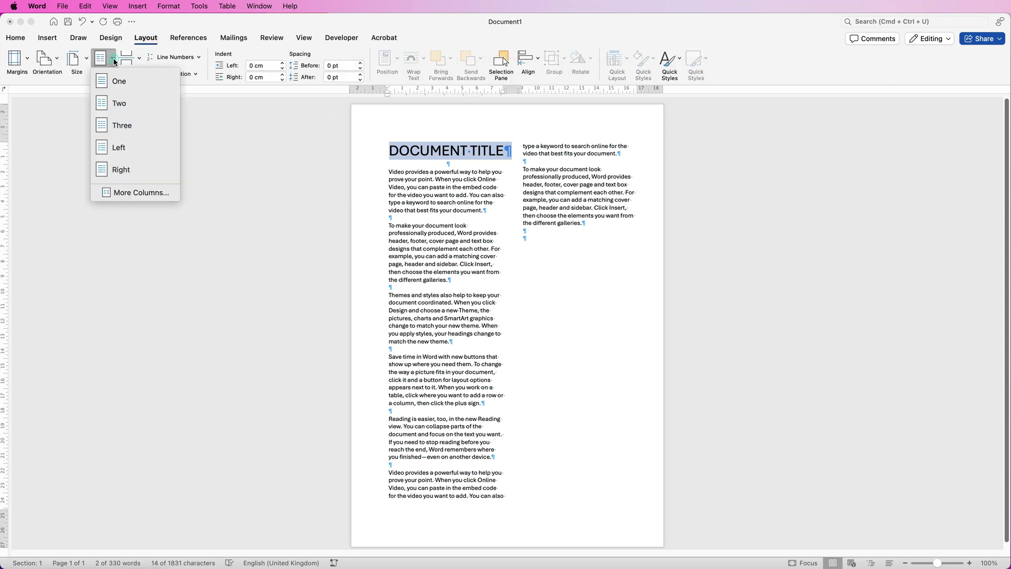
{"action": "left_click", "coordinate": [133, 80]}
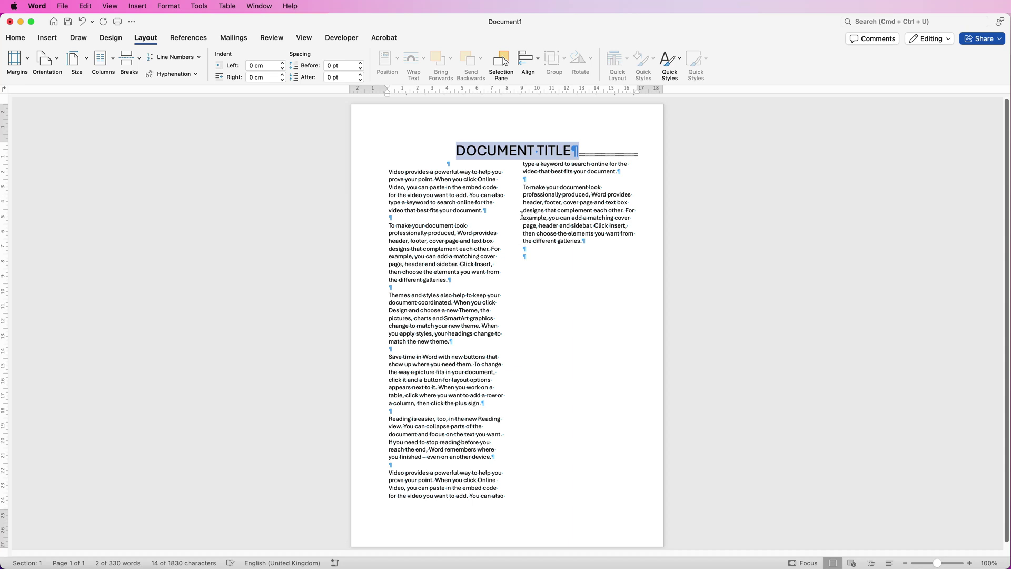
- Add a new paragraph after the title, replacing the selected section break with a plain paragraph
{"action": "left_click", "coordinate": [571, 152]}
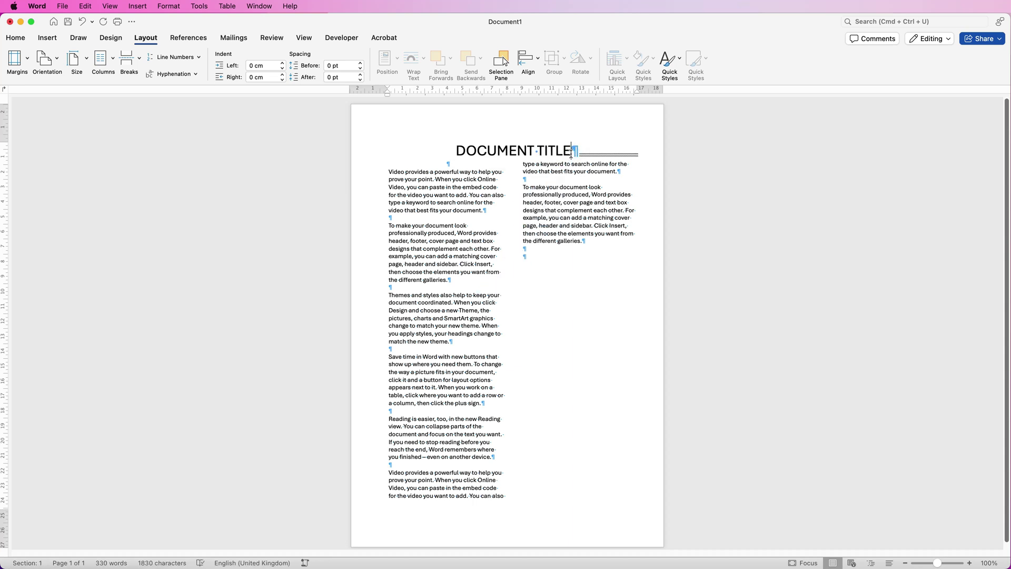
{"action": "key", "text": "Return"}
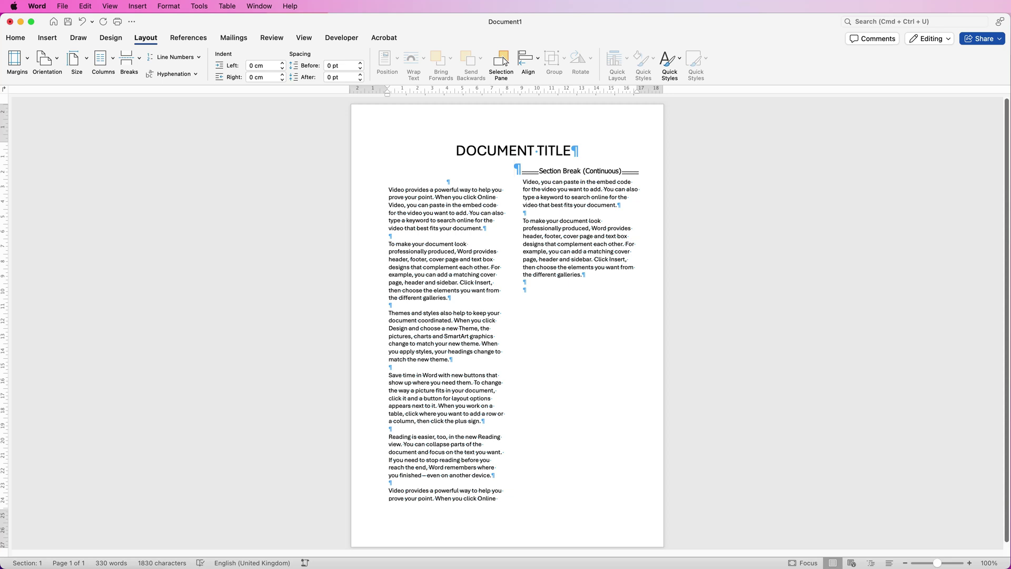
{"action": "key", "text": "shift+Right"}
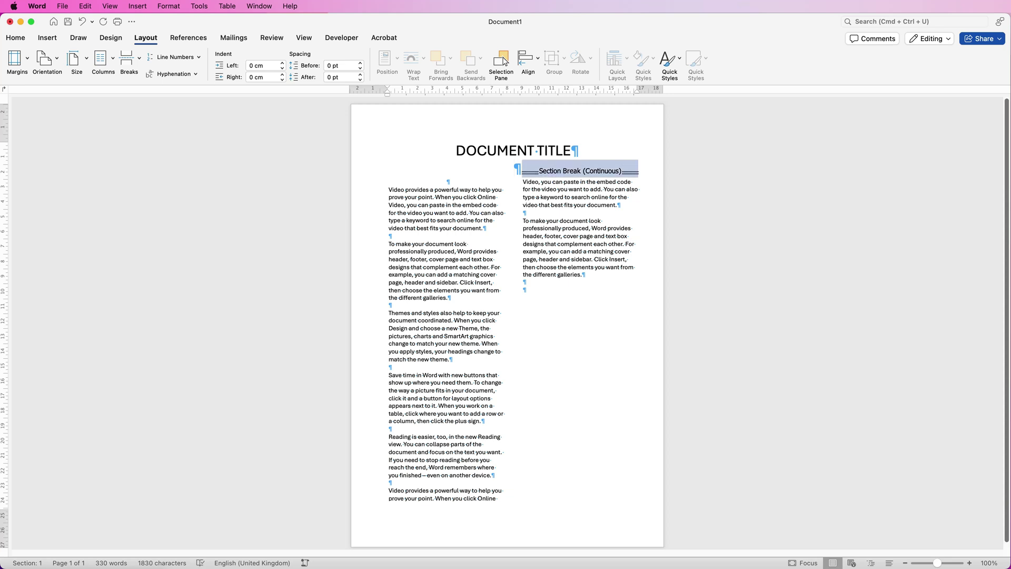
{"action": "key", "text": "Return"}
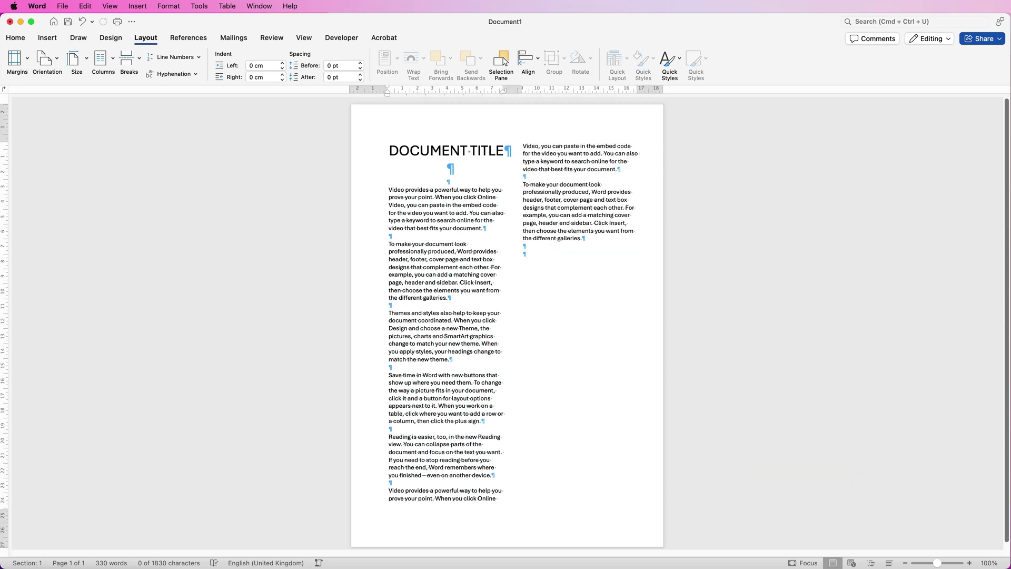
- Set the reselected title back to One column and delete the empty lines around it
{"action": "key", "text": "shift+Left"}
{"action": "key", "text": "alt+shift+Left"}
{"action": "key", "text": "alt+shift+Left"}
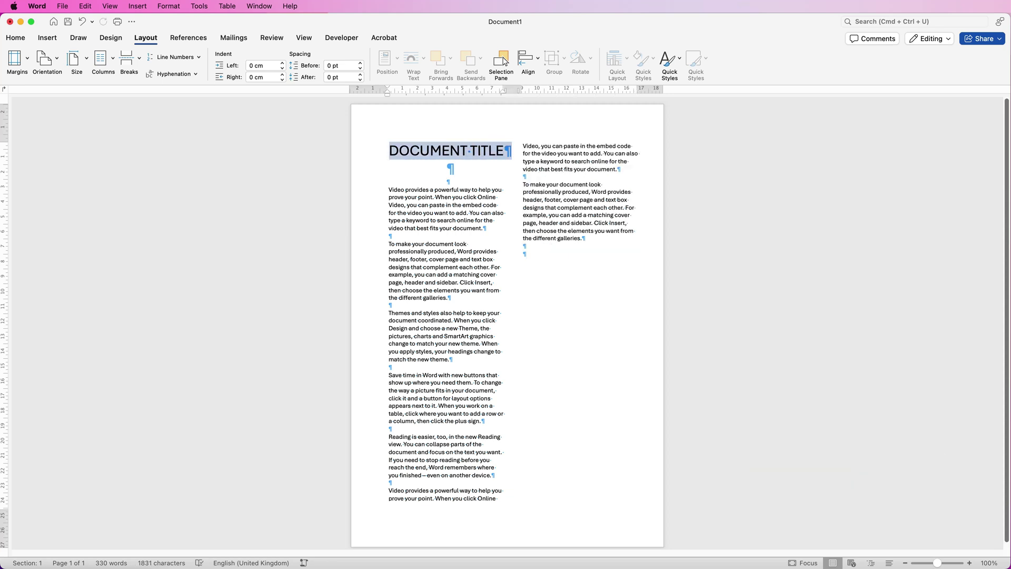
{"action": "left_click", "coordinate": [103, 61]}
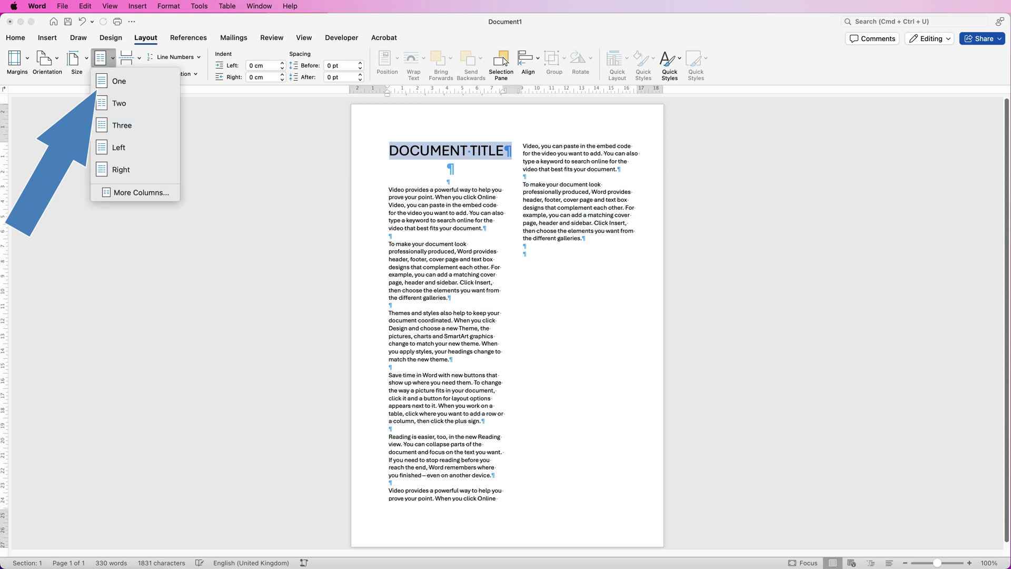
{"action": "left_click", "coordinate": [117, 74]}
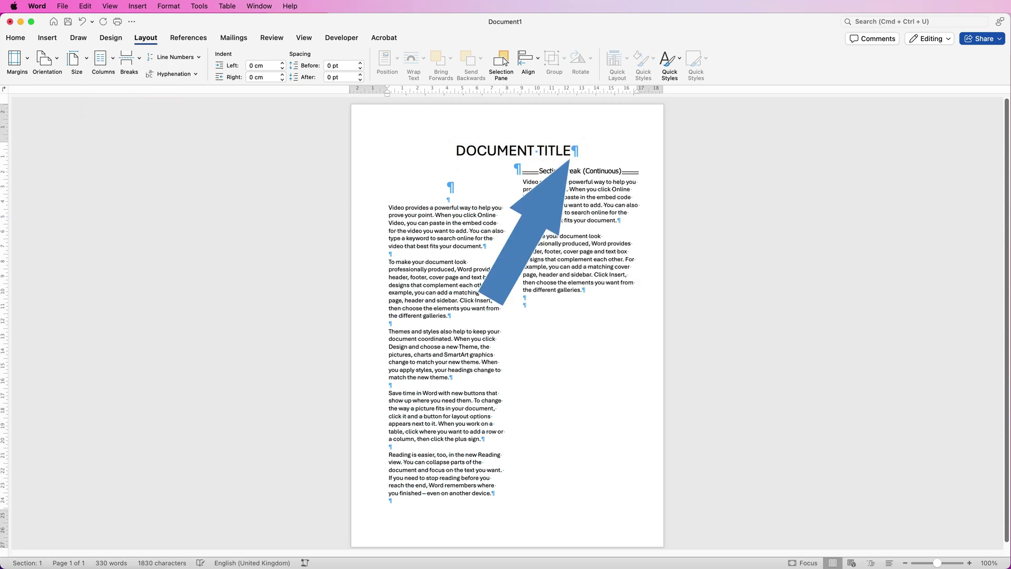
{"action": "key", "text": "Down"}
{"action": "key", "text": "Delete"}
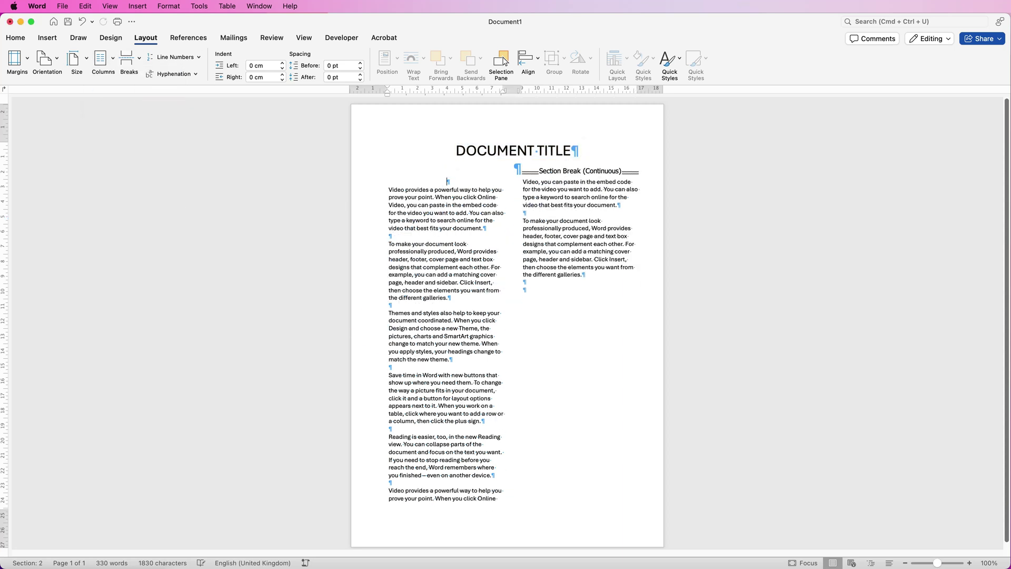
{"action": "key", "text": "BackSpace"}
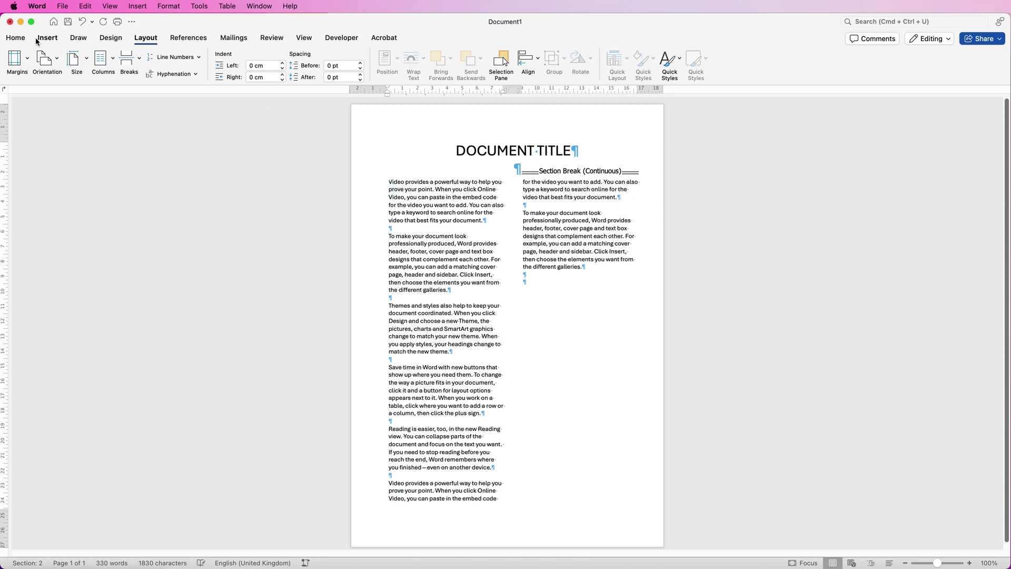
- Hide formatting marks and set the last three paragraphs, from 'Reading' onward, in One column
{"action": "left_click", "coordinate": [17, 38]}
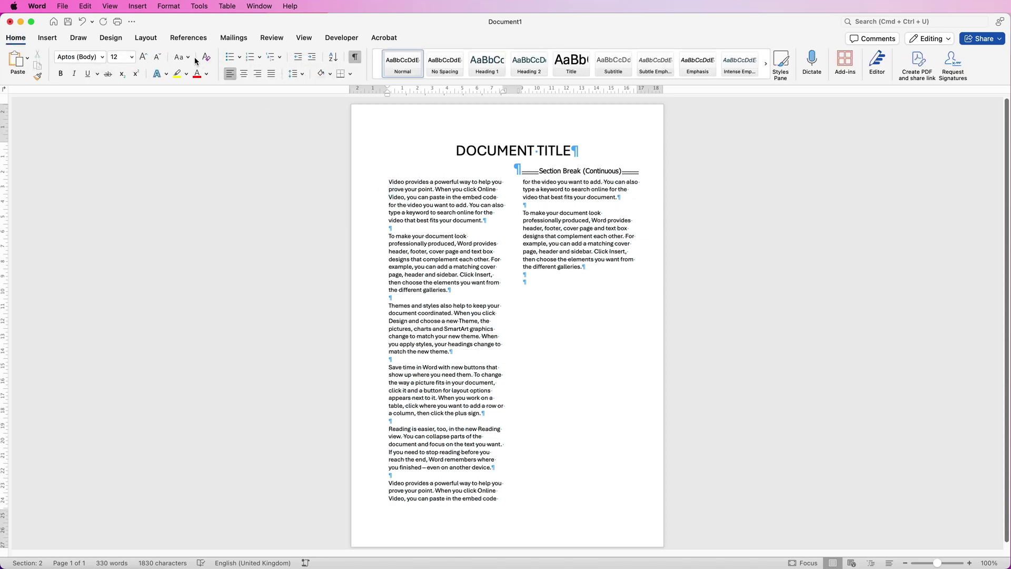
{"action": "left_click", "coordinate": [355, 57]}
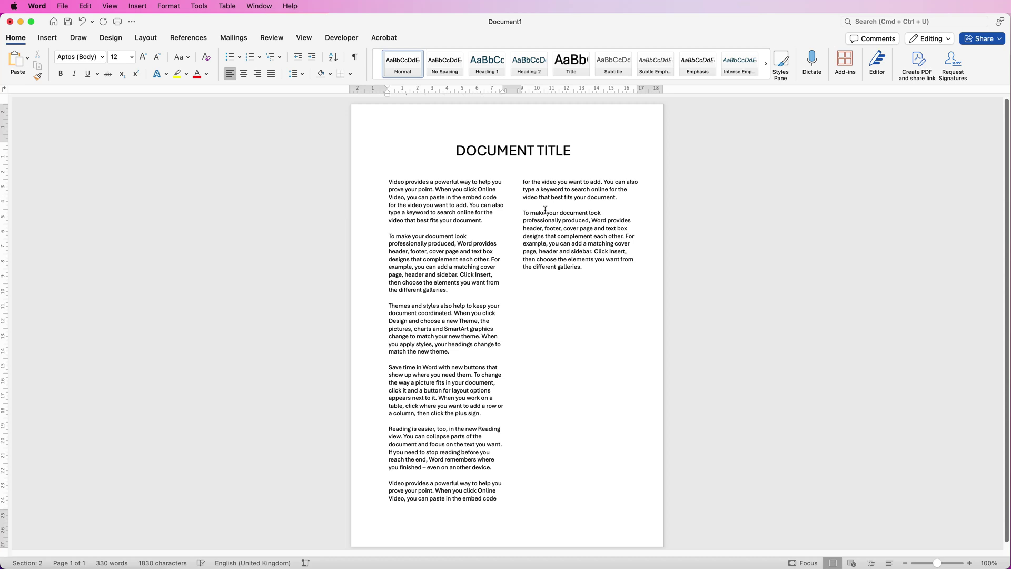
{"action": "left_click", "coordinate": [586, 272]}
{"action": "left_click_drag", "start_coordinate": [585, 268], "coordinate": [390, 431]}
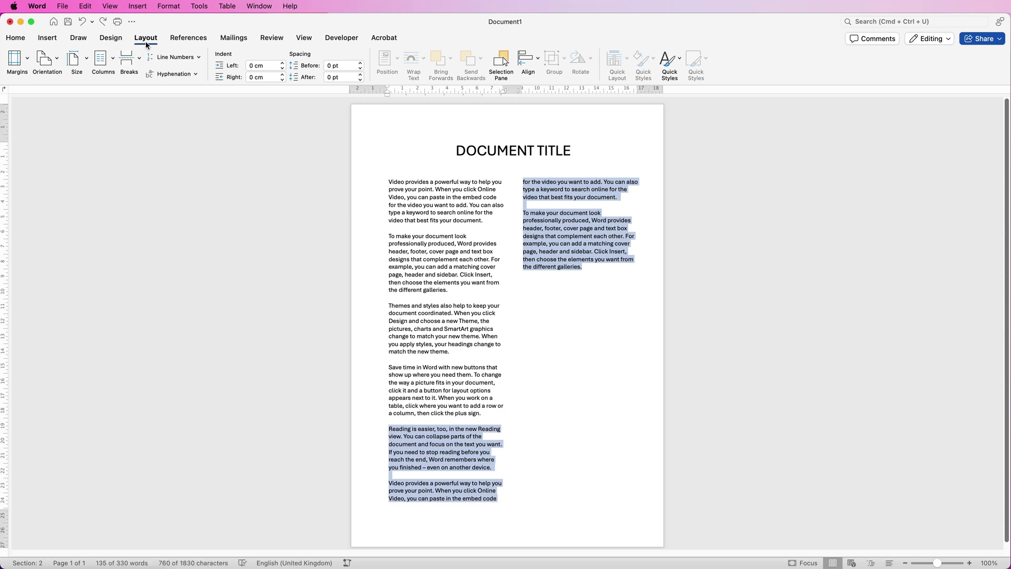
{"action": "left_click", "coordinate": [112, 59]}
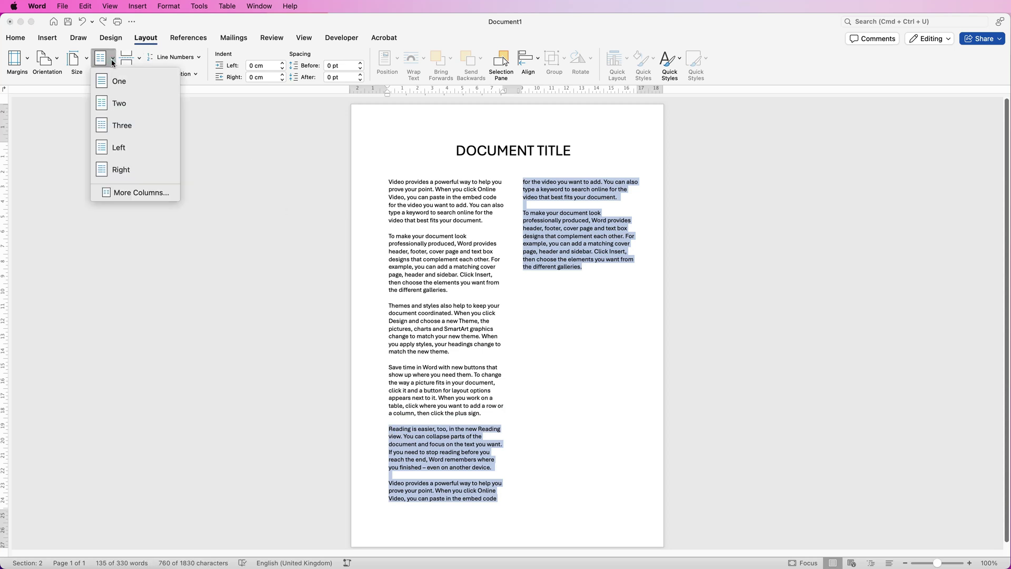
{"action": "left_click", "coordinate": [117, 83]}
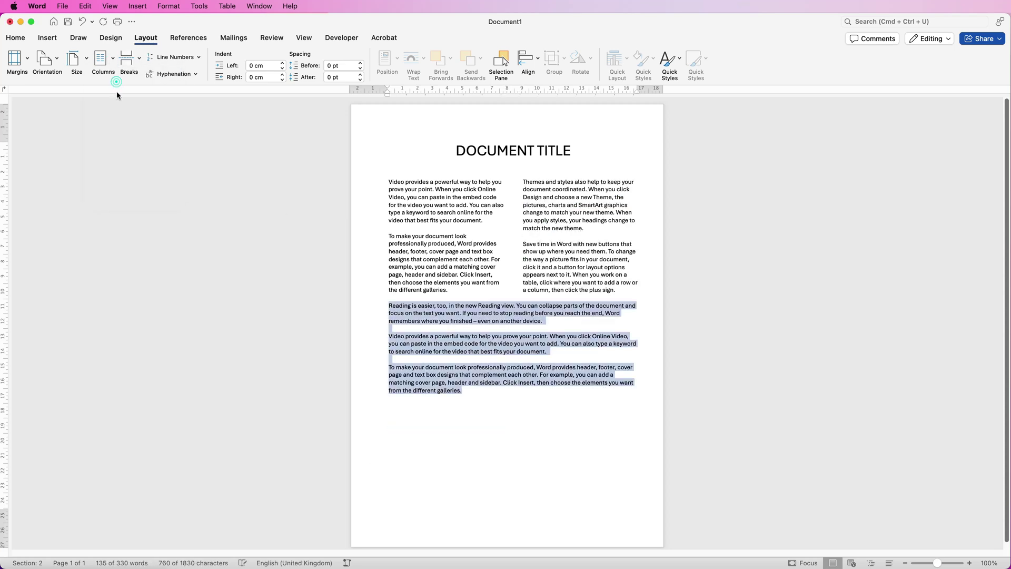
- Show formatting marks and section breaks again, with the cursor on the last line
{"action": "left_click", "coordinate": [16, 38]}
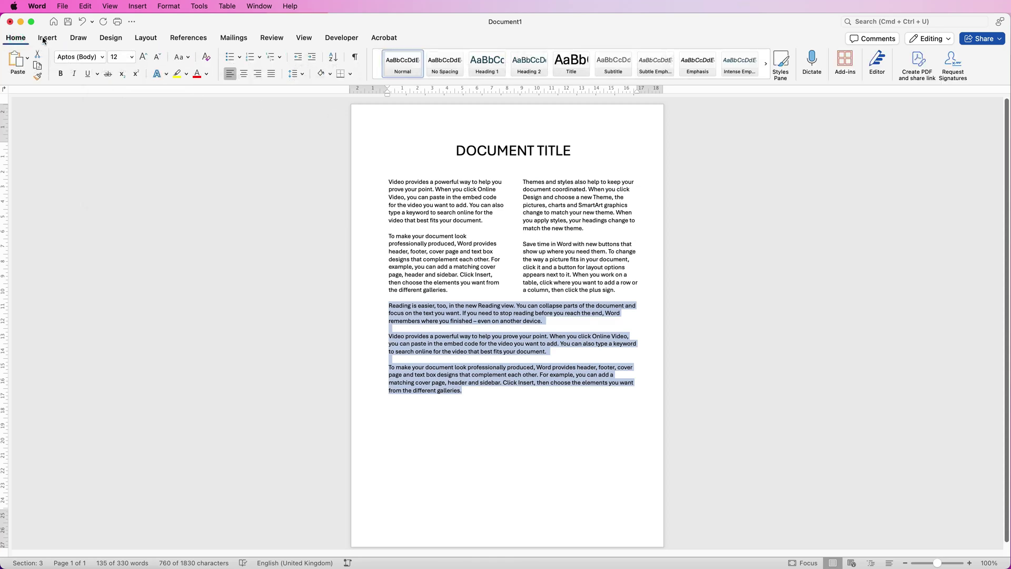
{"action": "left_click", "coordinate": [356, 60]}
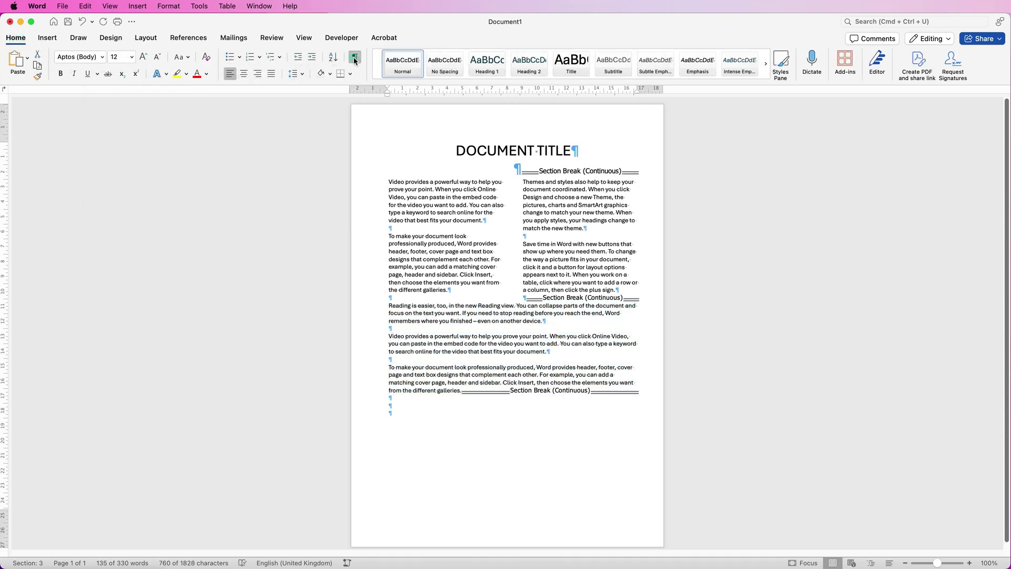
{"action": "left_click", "coordinate": [534, 430]}
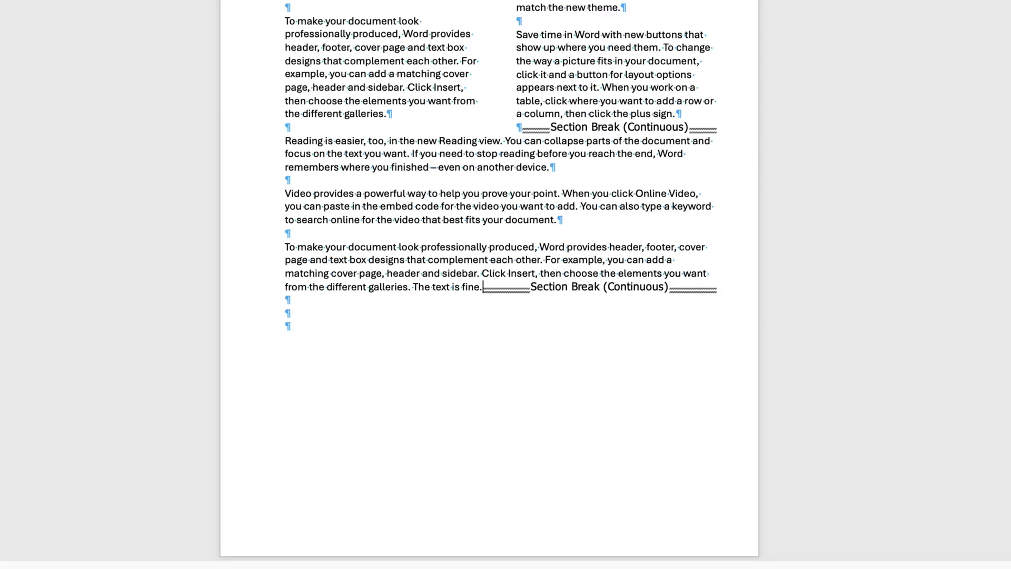
- Move the section break onto its own line and add sample text below it with =rand(3,3)
{"action": "key", "text": "Return"}
{"action": "key", "text": "Return"}
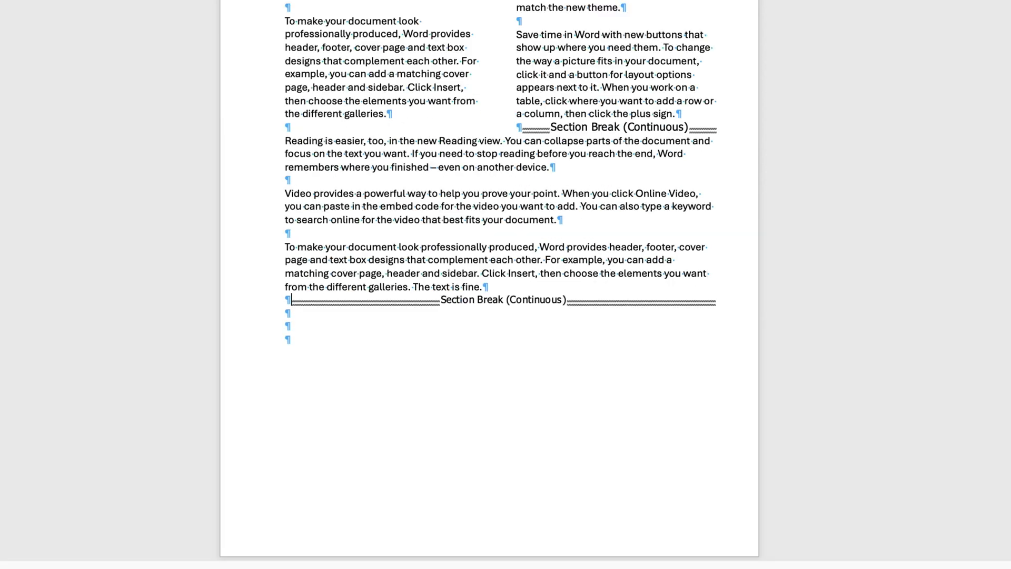
{"action": "key", "text": "Return"}
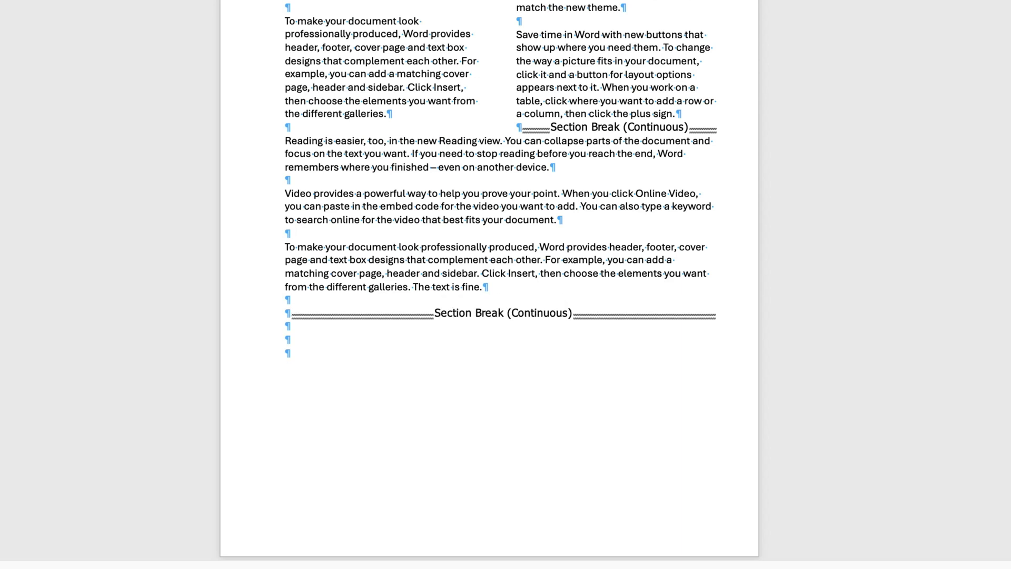
{"action": "left_click", "coordinate": [300, 341]}
{"action": "type", "text": "=rand(3,3)"}
{"action": "key", "text": "Return"}
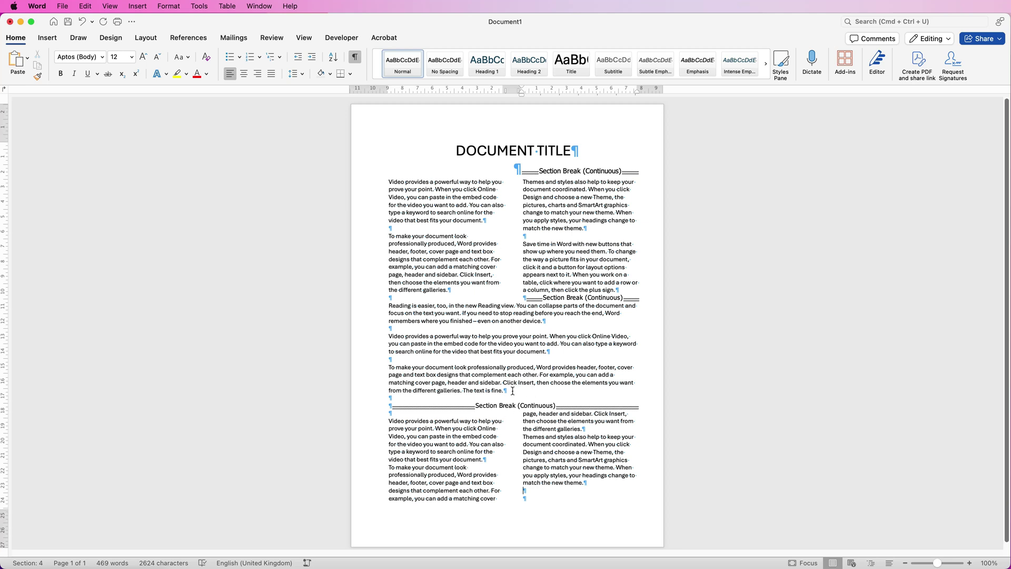
- Set the middle full-width paragraphs in Three columns
{"action": "left_click_drag", "start_coordinate": [512, 391], "coordinate": [379, 319]}
{"action": "left_click", "coordinate": [148, 39]}
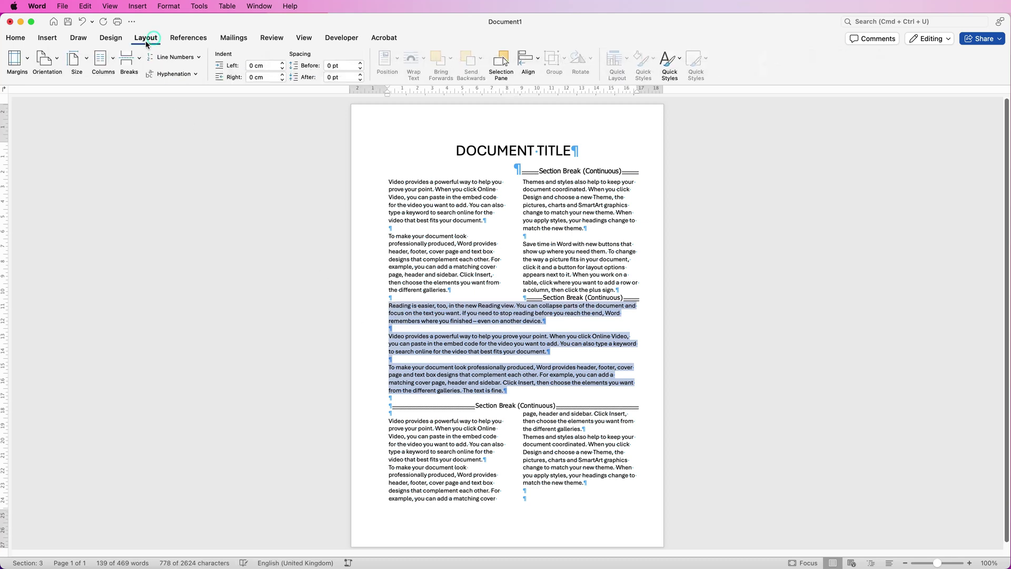
{"action": "left_click", "coordinate": [113, 59]}
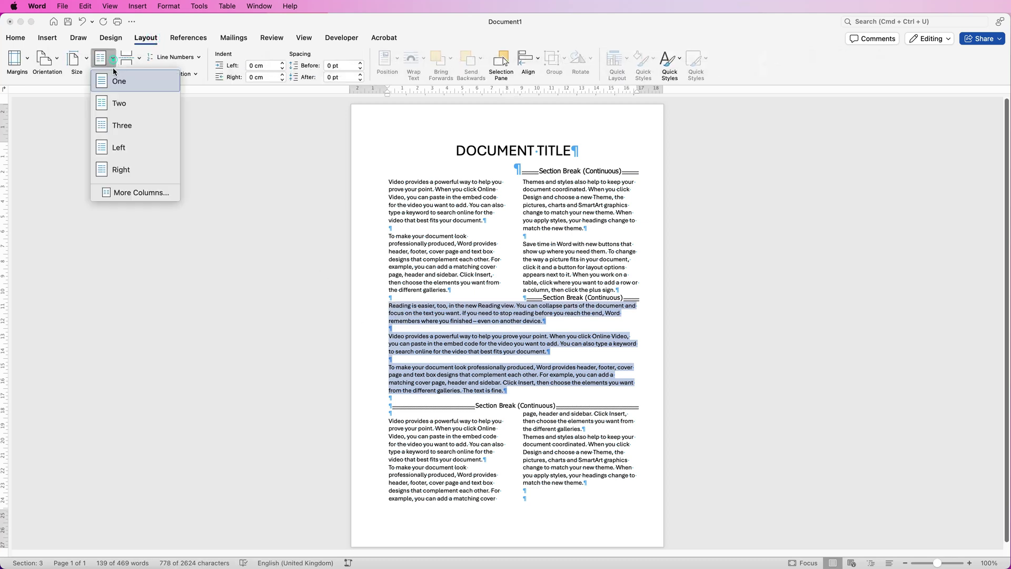
{"action": "left_click", "coordinate": [119, 127]}
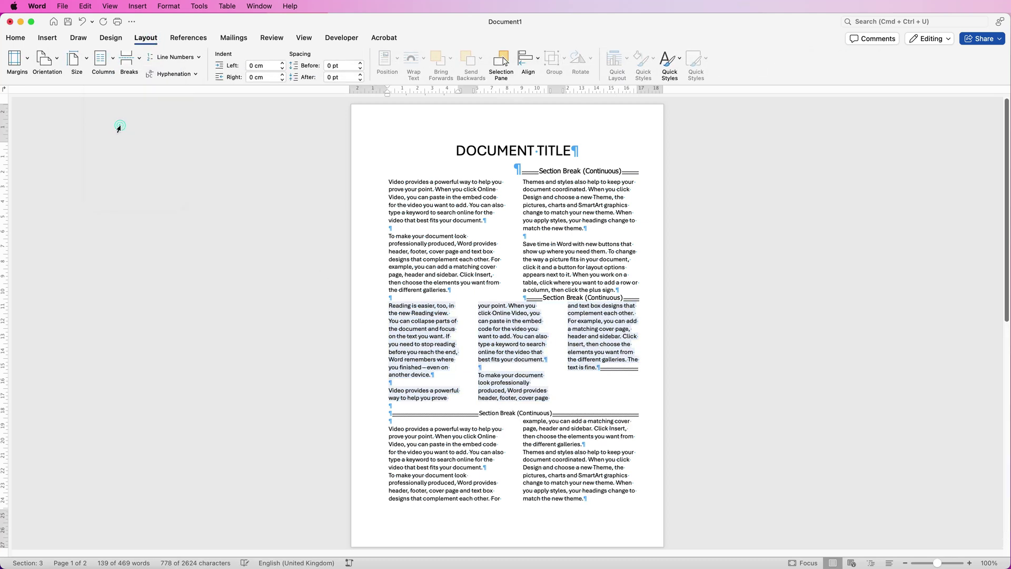
- Delete the continuous section break below the three-column text
{"action": "left_click", "coordinate": [598, 394]}
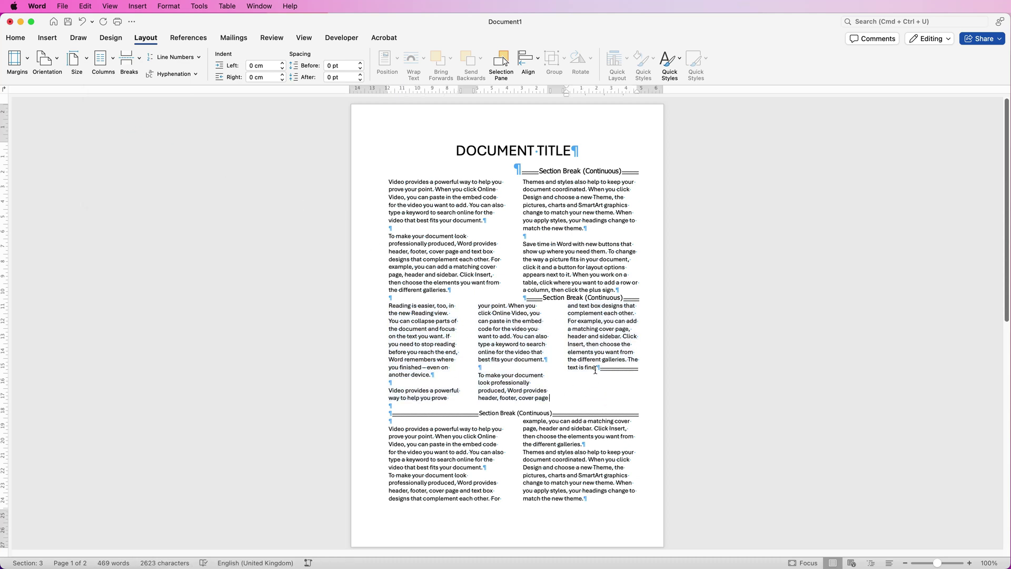
{"action": "left_click", "coordinate": [461, 417]}
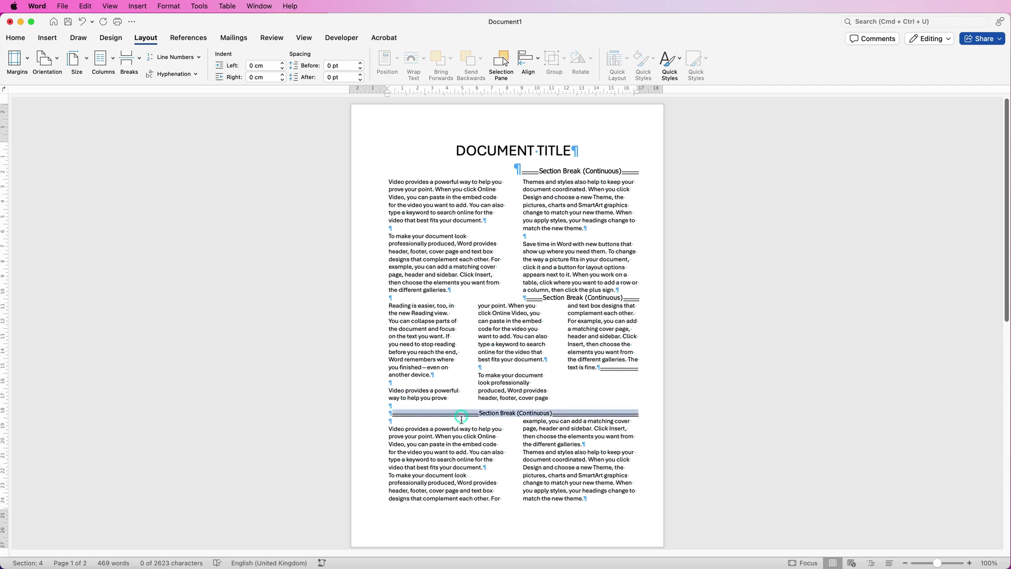
{"action": "key", "text": "Delete"}
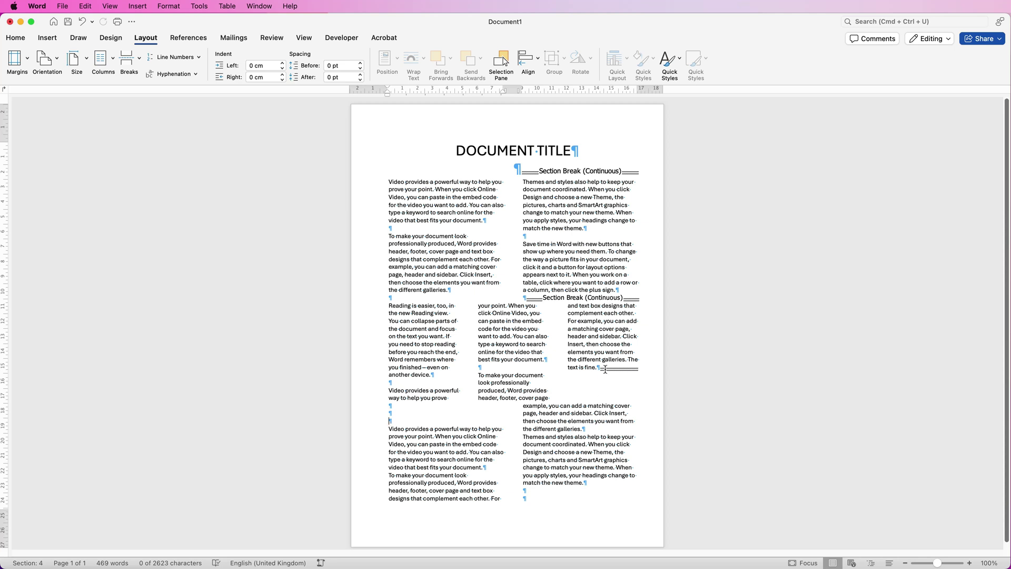
- Undo the deletion, restoring the section break below the three columns
{"action": "left_click", "coordinate": [511, 408]}
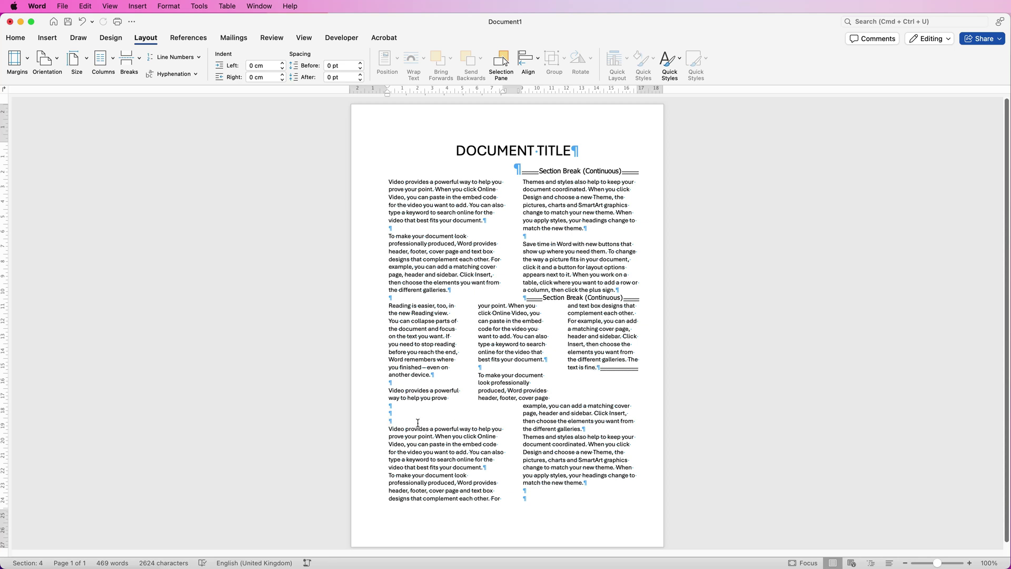
{"action": "left_click", "coordinate": [399, 421]}
{"action": "key", "text": "BackSpace"}
{"action": "key", "text": "BackSpace"}
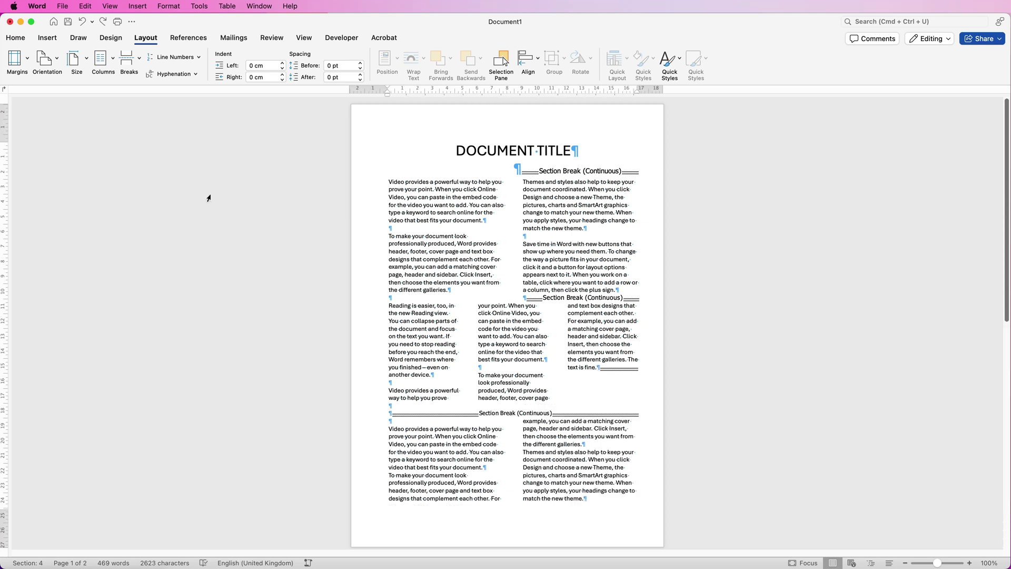
- Hide formatting marks and make the last sample-text section One full-width column
{"action": "left_click", "coordinate": [16, 40]}
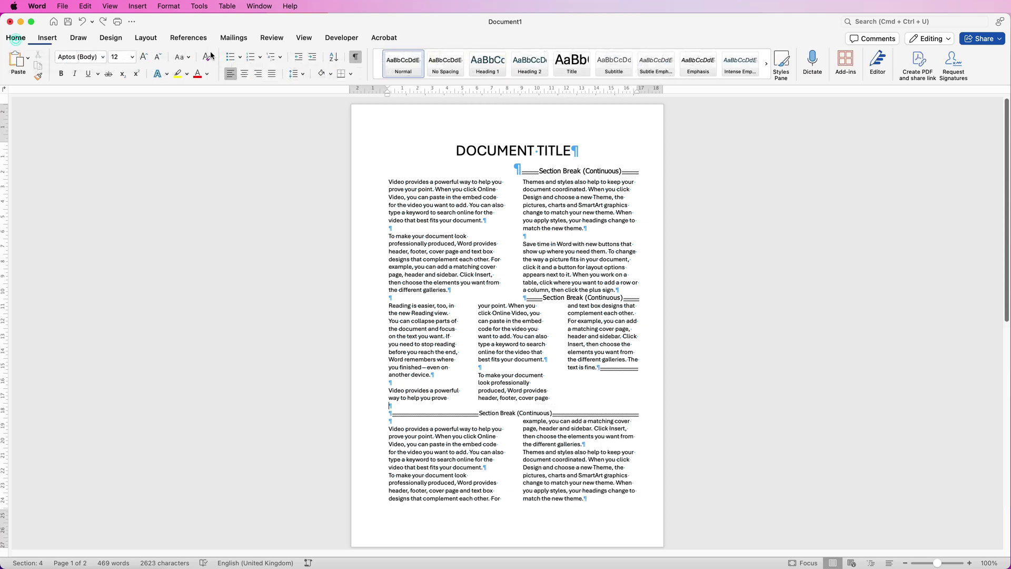
{"action": "left_click", "coordinate": [351, 57]}
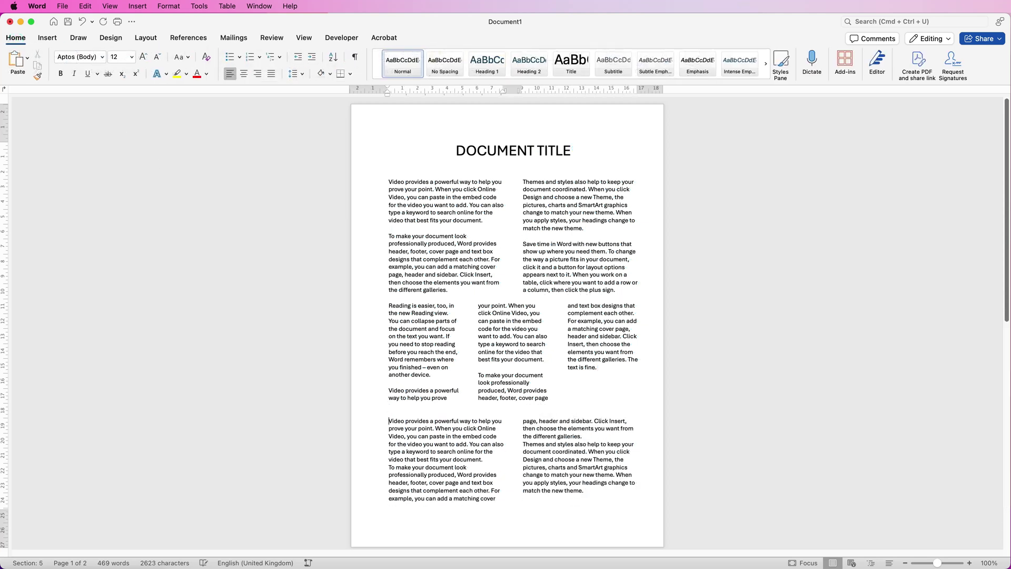
{"action": "key", "text": "super+z"}
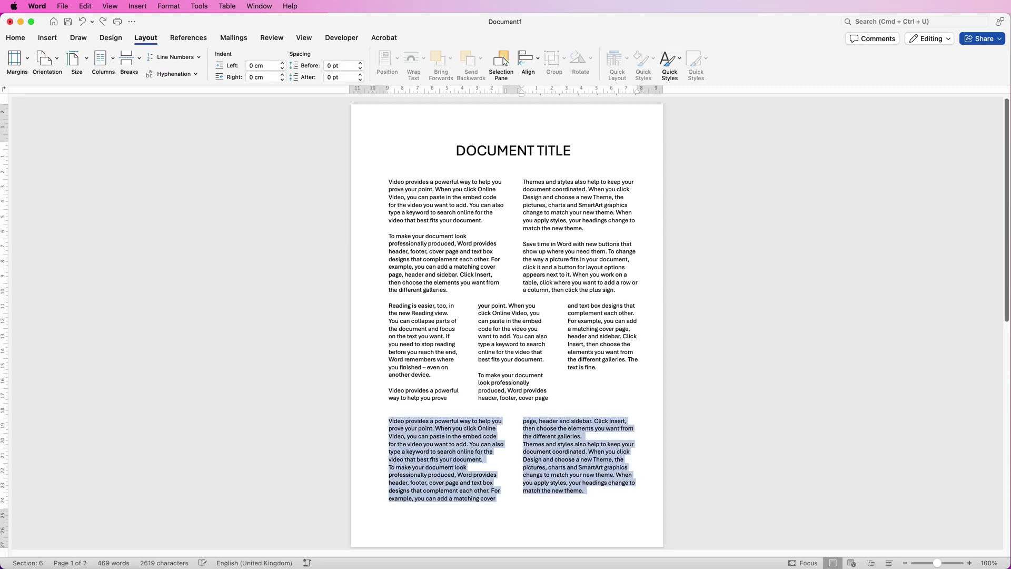
{"action": "left_click", "coordinate": [103, 58]}
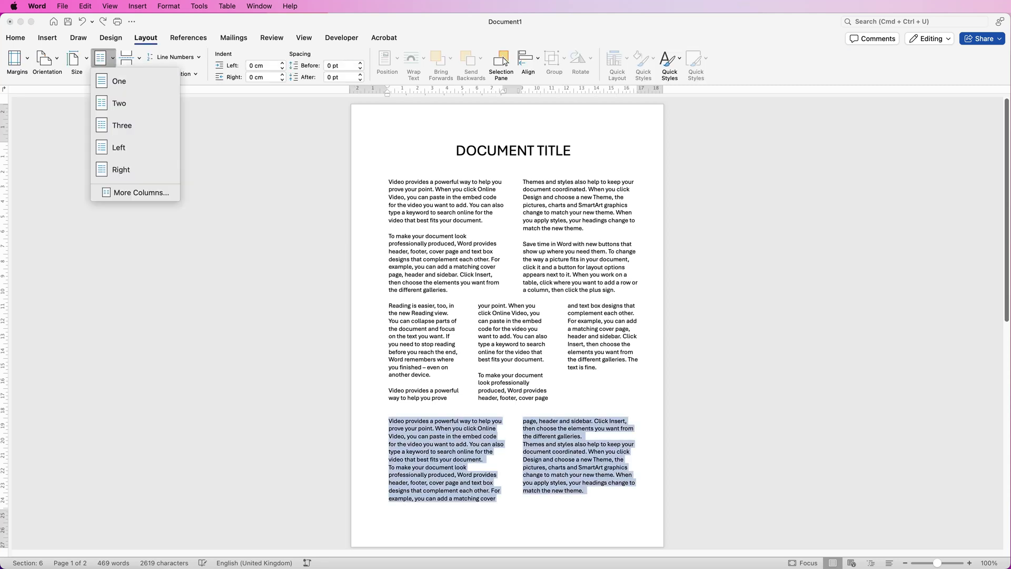
{"action": "left_click", "coordinate": [119, 81]}
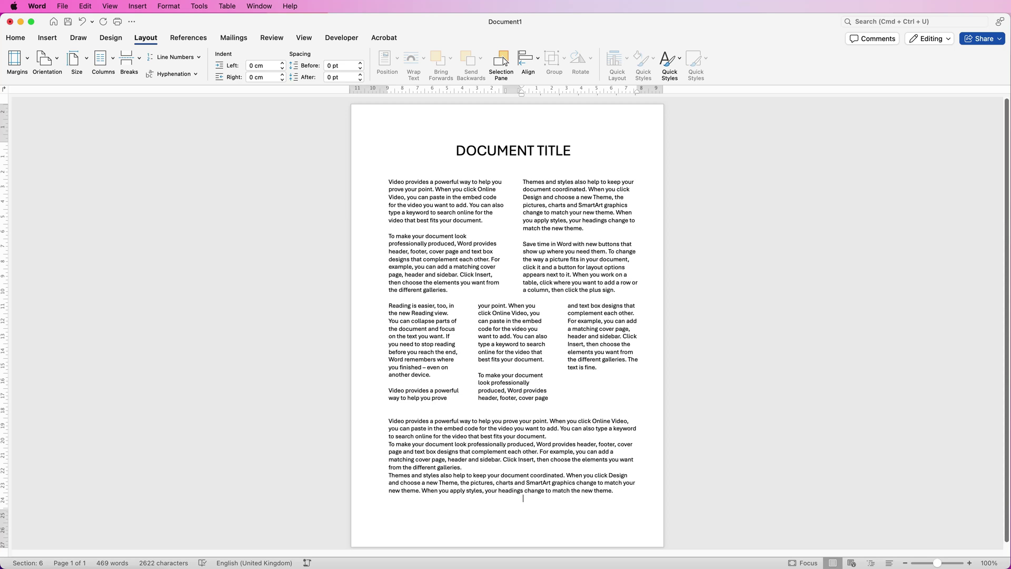
- Insert the rocket stock image with Top and Bottom text wrapping
{"action": "left_click", "coordinate": [47, 38]}
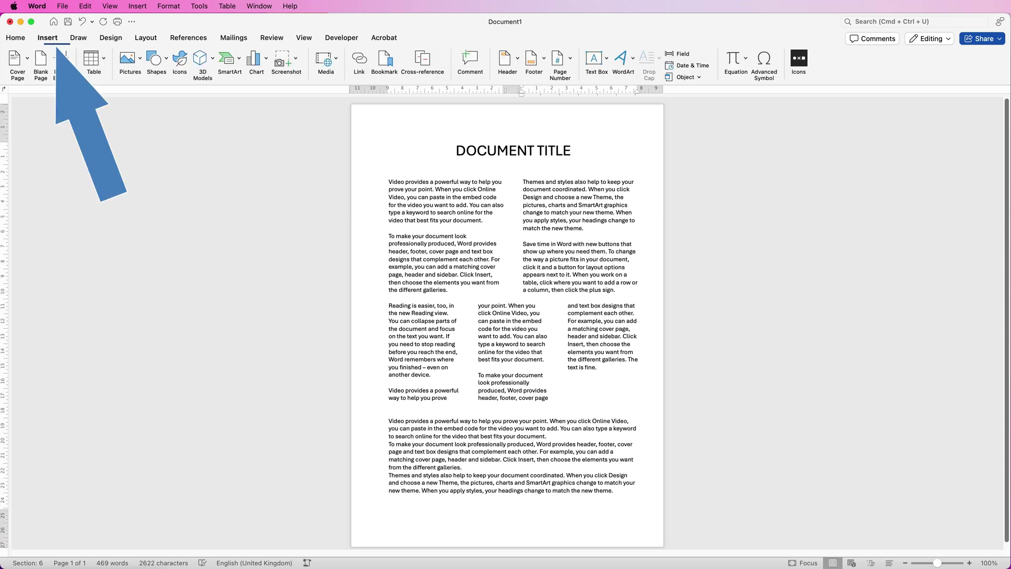
{"action": "left_click", "coordinate": [130, 58]}
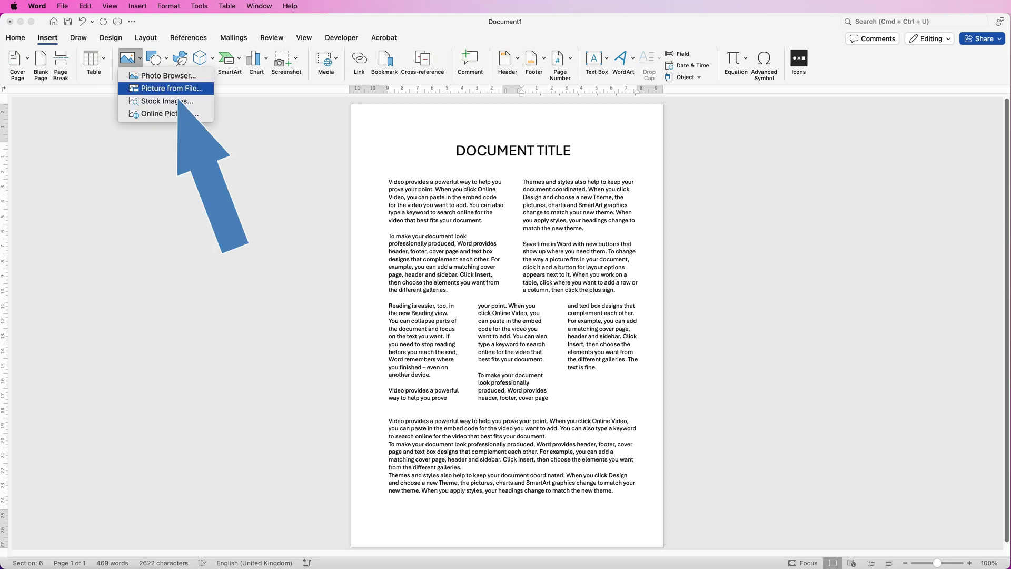
{"action": "left_click", "coordinate": [166, 100]}
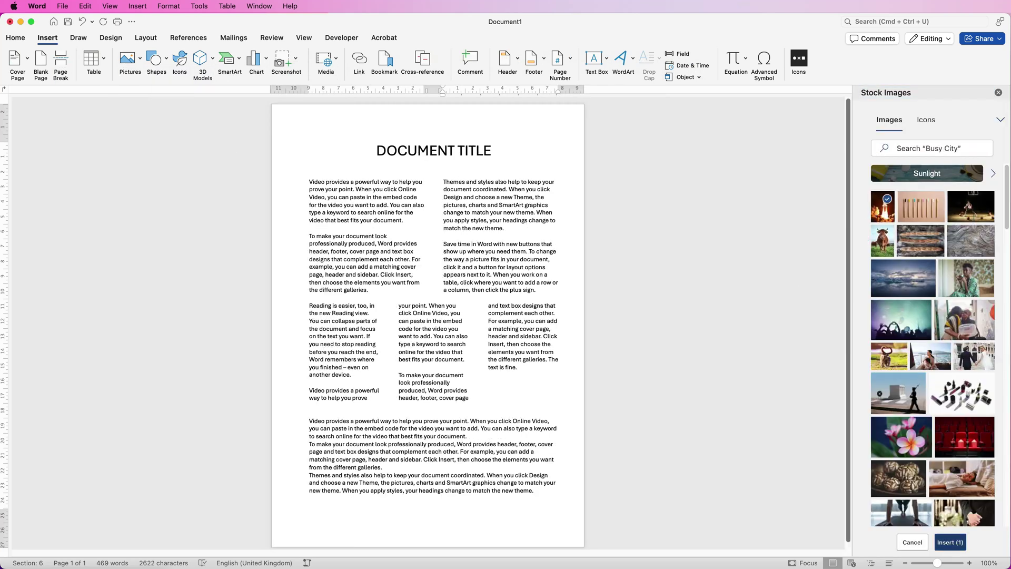
{"action": "left_click", "coordinate": [950, 542]}
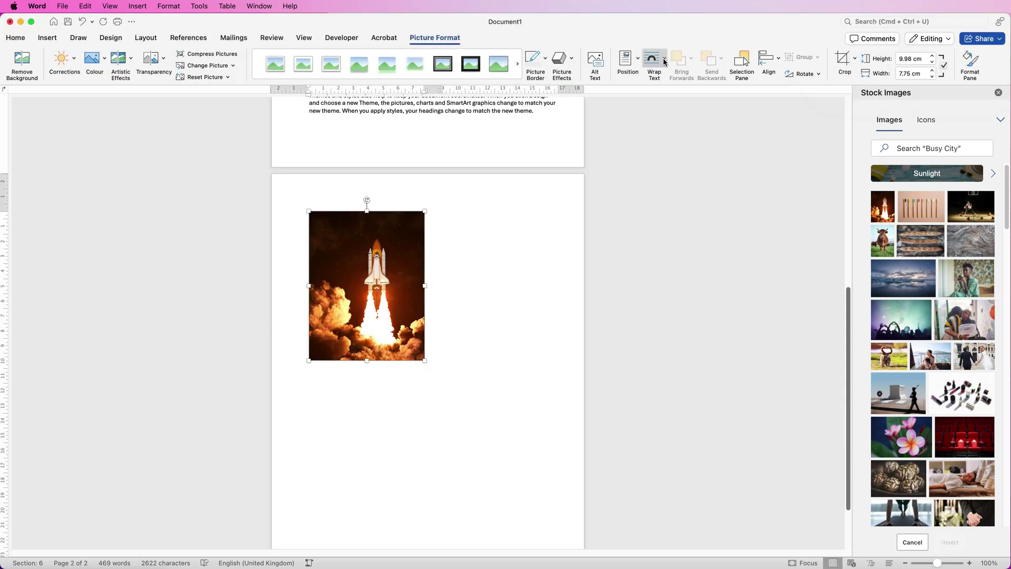
{"action": "left_click", "coordinate": [665, 59]}
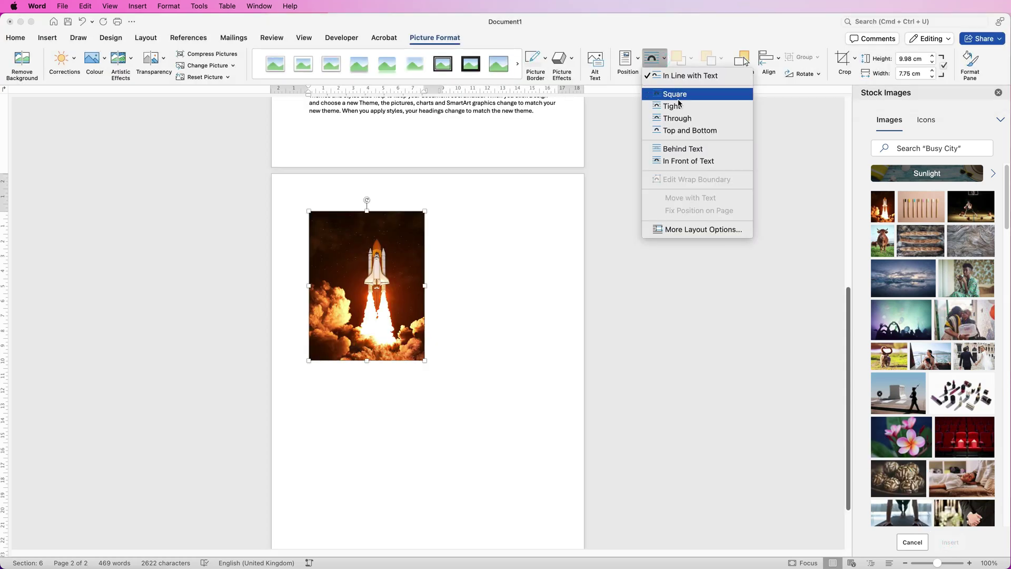
{"action": "left_click", "coordinate": [669, 130]}
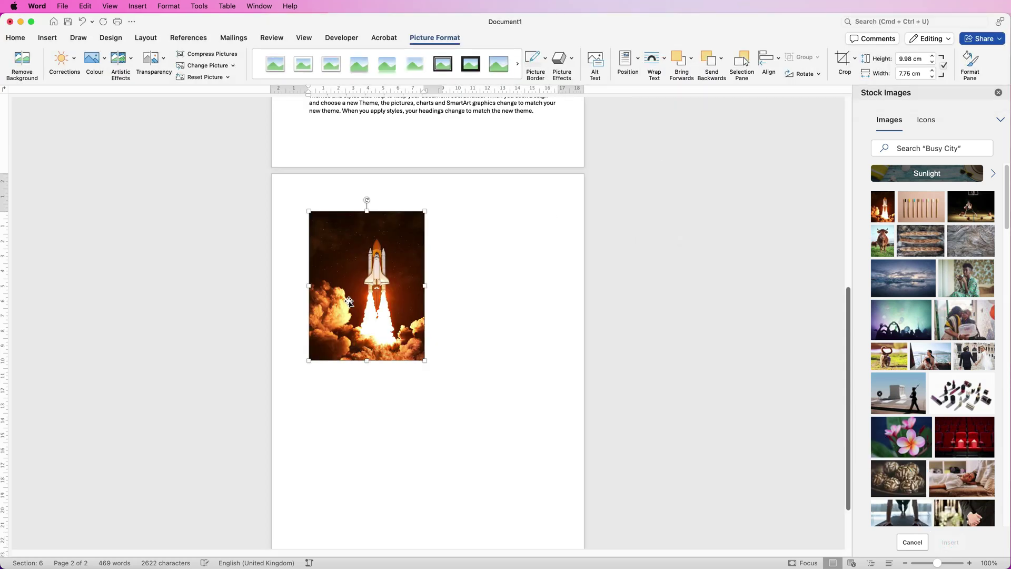
- Shrink the rocket picture to about 4.49 × 5.79 cm and move it to page 1's right column
{"action": "left_click_drag", "start_coordinate": [350, 298], "coordinate": [369, 168]}
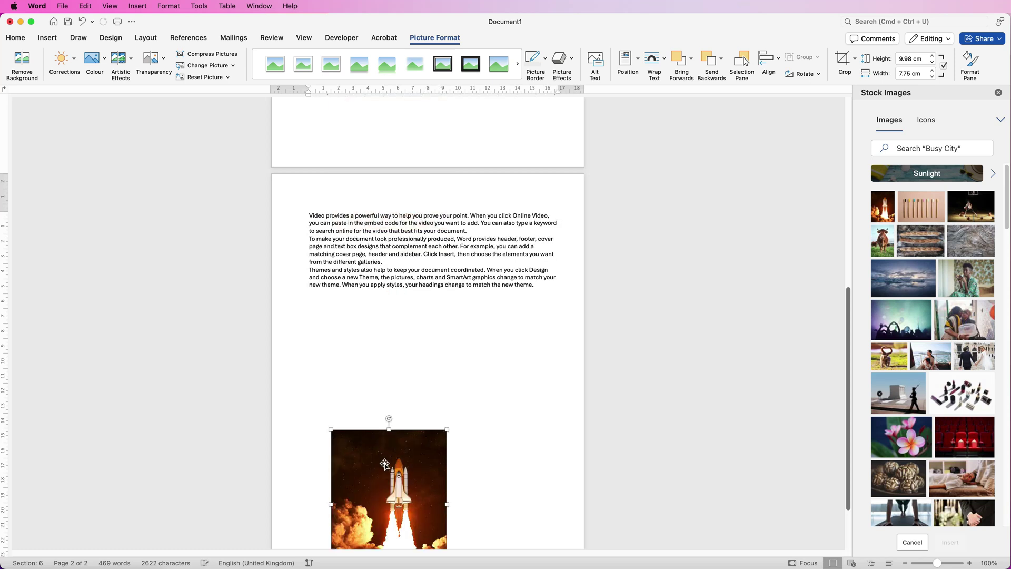
{"action": "left_click_drag", "start_coordinate": [390, 437], "coordinate": [412, 123]}
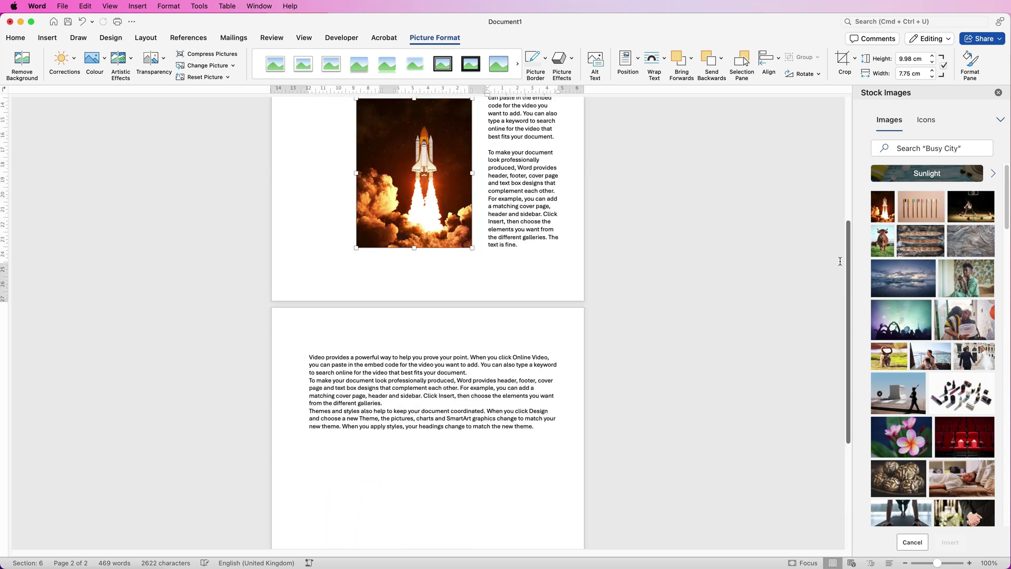
{"action": "left_click_drag", "start_coordinate": [848, 256], "coordinate": [847, 132]}
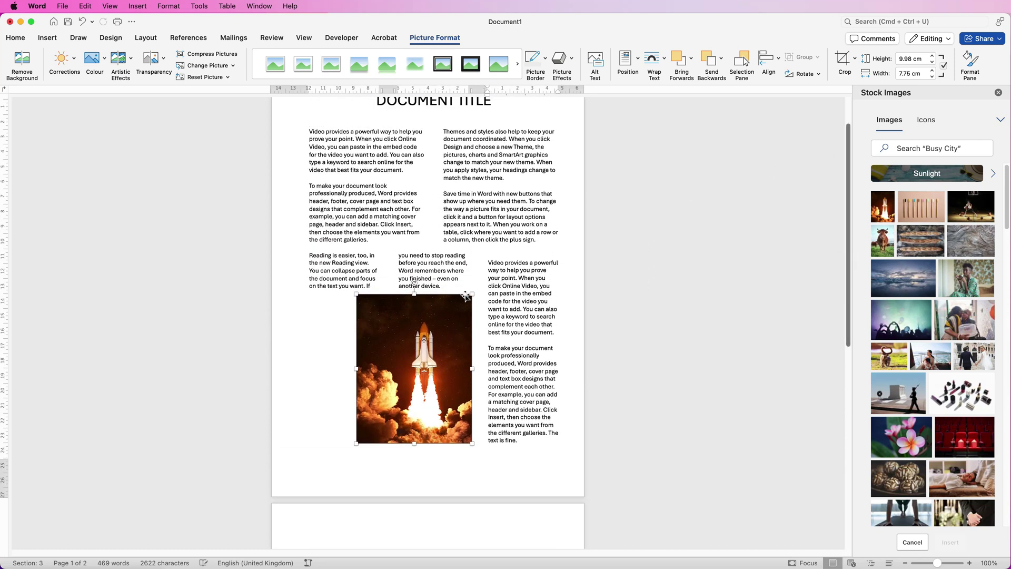
{"action": "left_click_drag", "start_coordinate": [473, 292], "coordinate": [422, 343]}
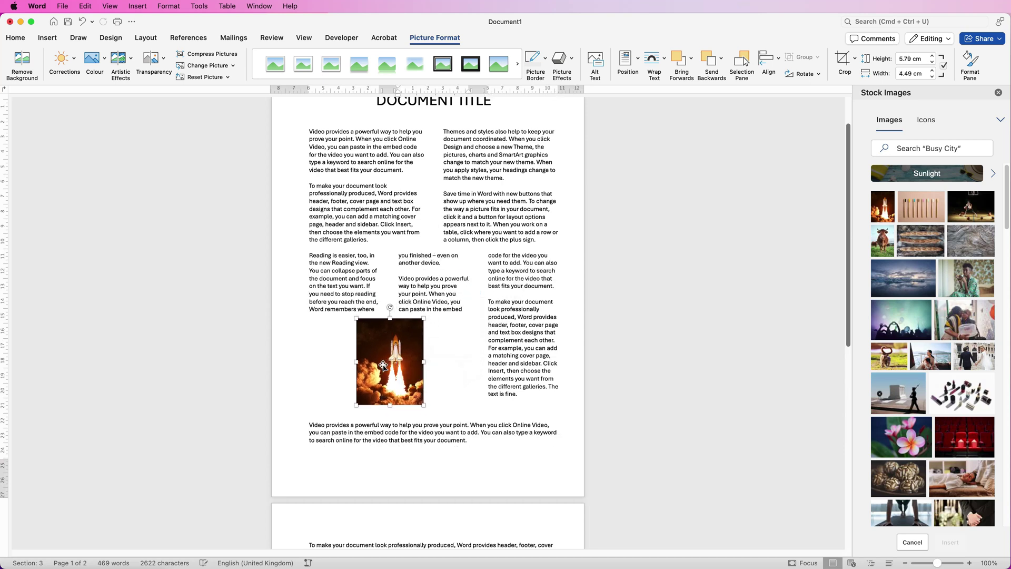
{"action": "left_click_drag", "start_coordinate": [392, 379], "coordinate": [494, 196]}
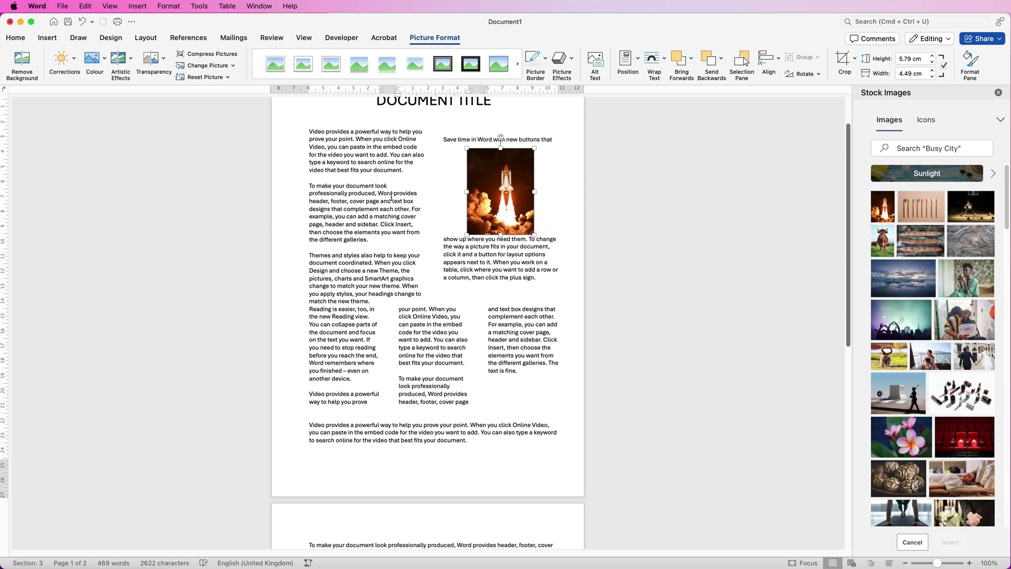
- Show paragraph marks and the continuous section breaks throughout the document
{"action": "left_click", "coordinate": [16, 37]}
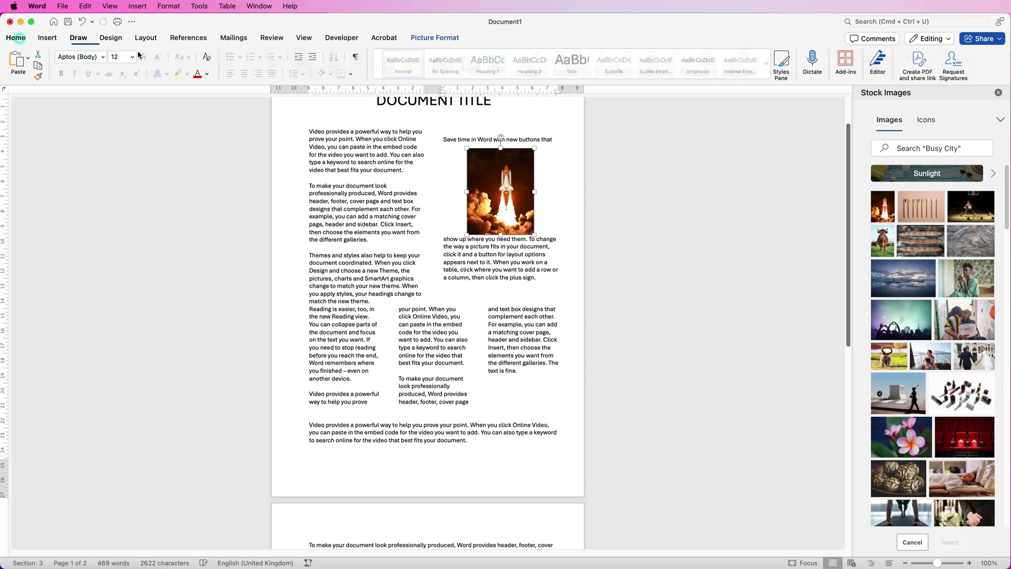
{"action": "left_click", "coordinate": [355, 57]}
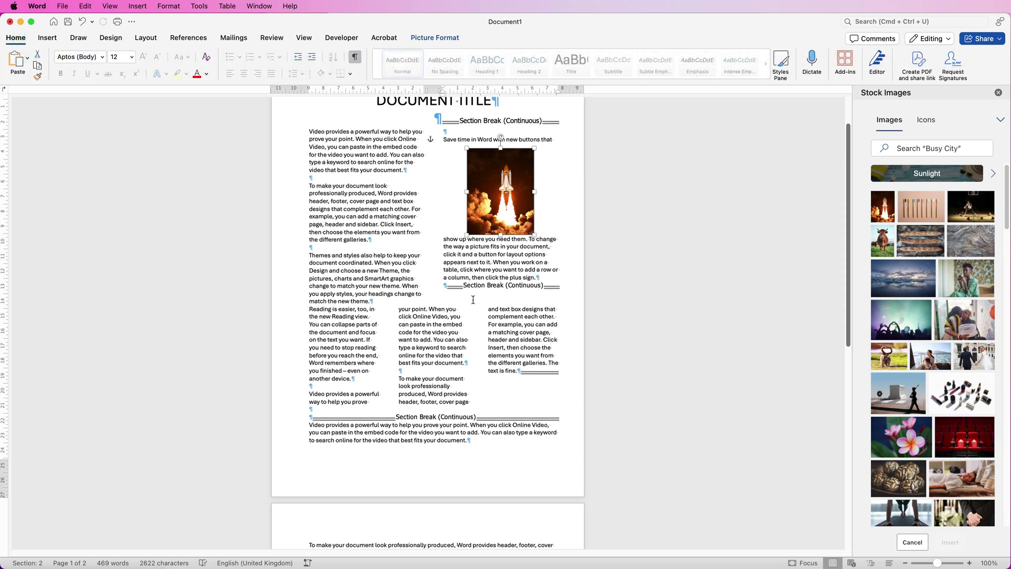
{"action": "left_click", "coordinate": [146, 38]}
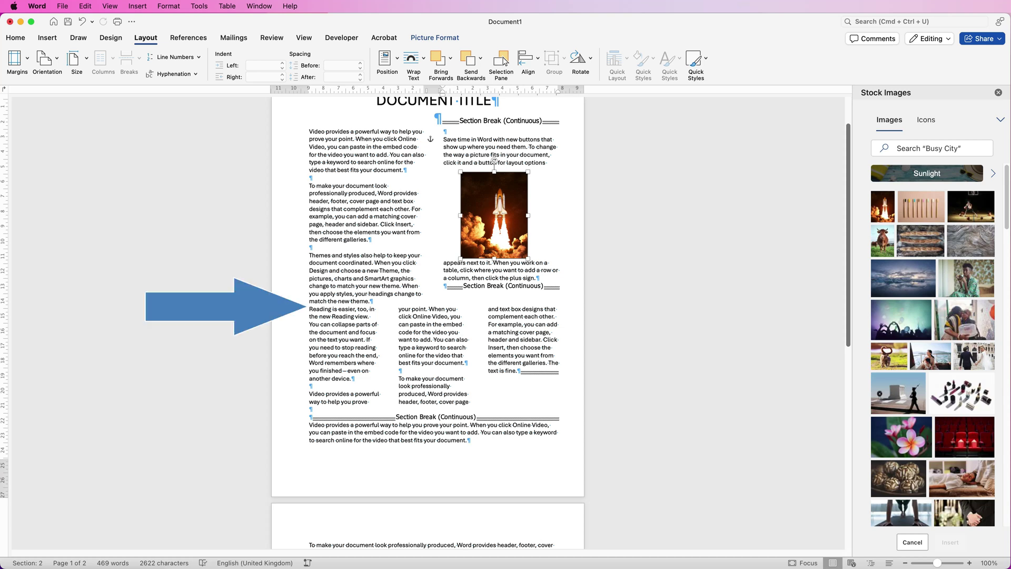
- Try inserting empty lines before 'Reading is easier', undo them, and redisplay formatting marks
{"action": "left_click", "coordinate": [309, 309]}
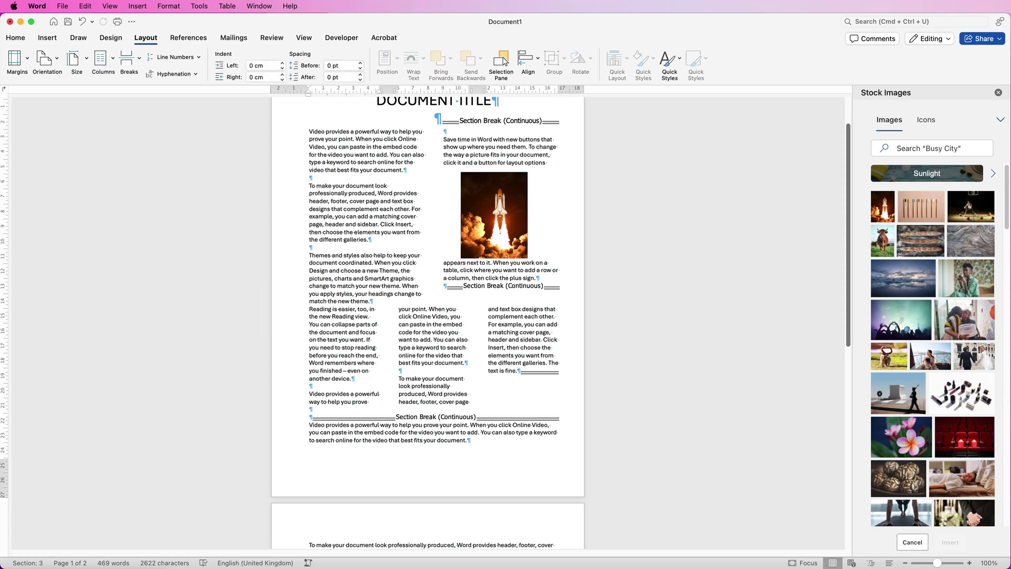
{"action": "key", "text": "Return"}
{"action": "key", "text": "Return"}
{"action": "key", "text": "Return"}
{"action": "key", "text": "Return"}
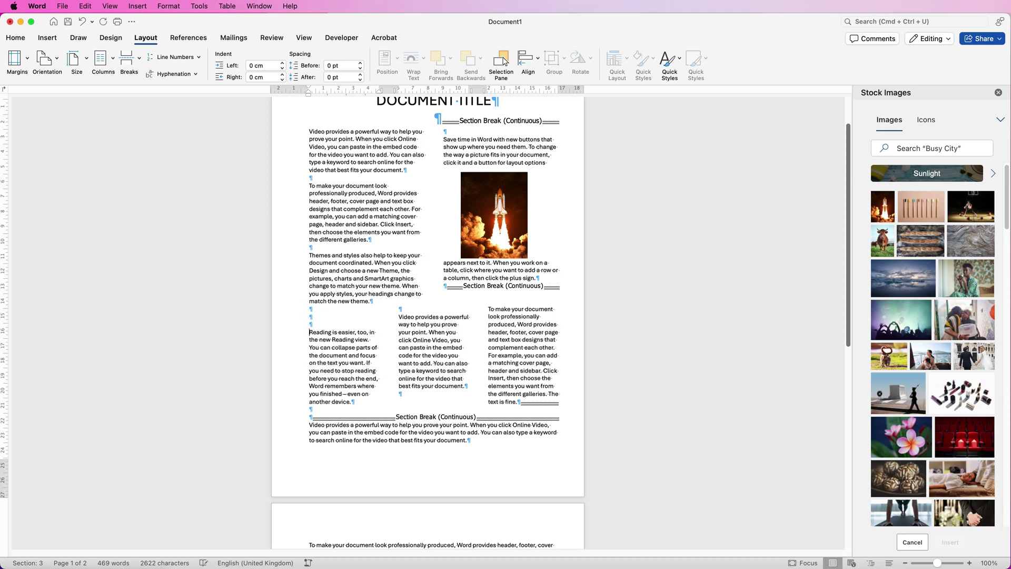
{"action": "key", "text": "super+8"}
{"action": "key", "text": "super+z"}
{"action": "key", "text": "super+z"}
{"action": "key", "text": "super+z"}
{"action": "key", "text": "super+z"}
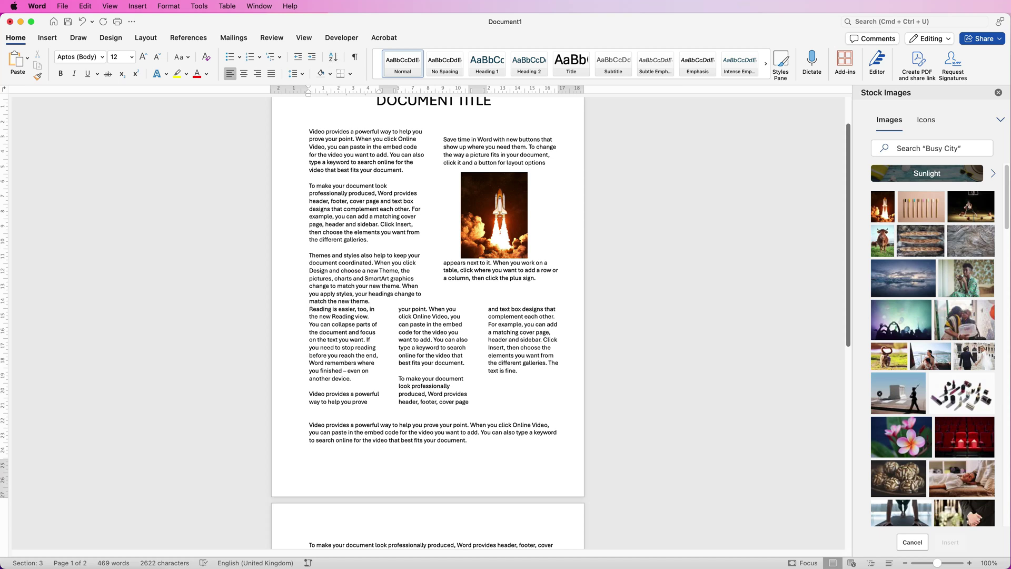
{"action": "left_click", "coordinate": [355, 57]}
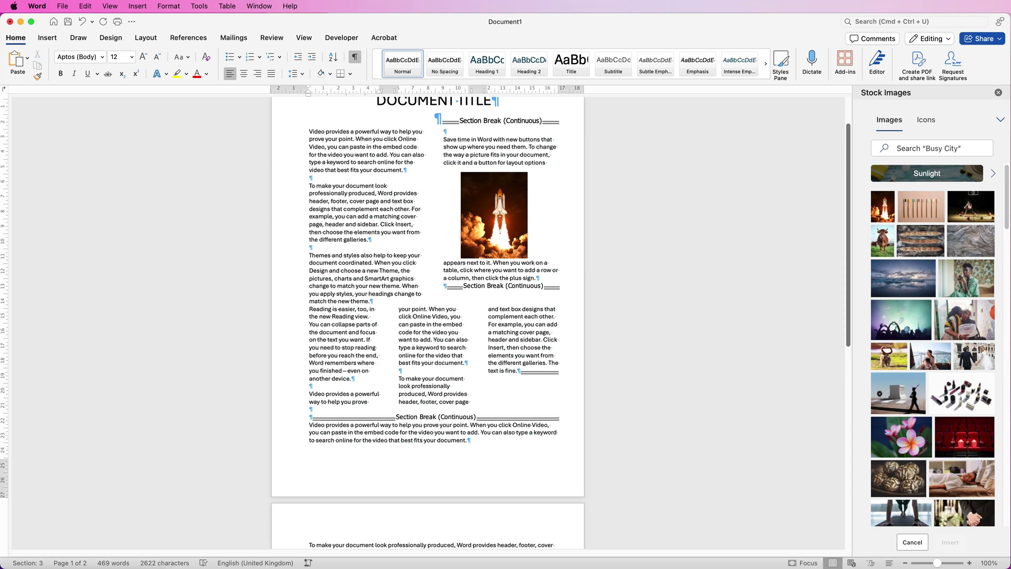
{"action": "left_click", "coordinate": [146, 38]}
- Insert a continuous section break before 'Reading is easier' and trim the blank lines ending the right column
{"action": "left_click", "coordinate": [129, 58]}
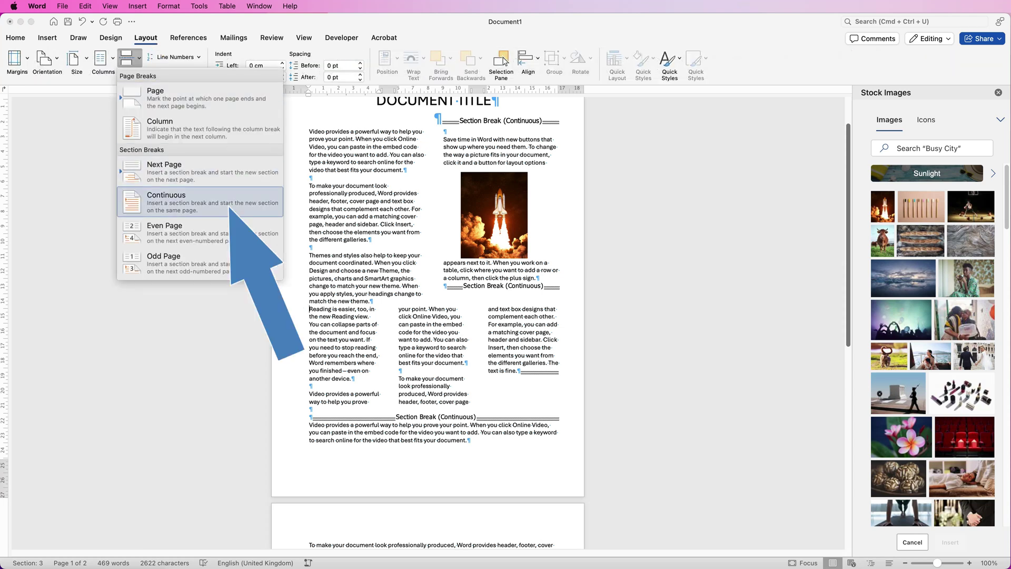
{"action": "left_click", "coordinate": [231, 206]}
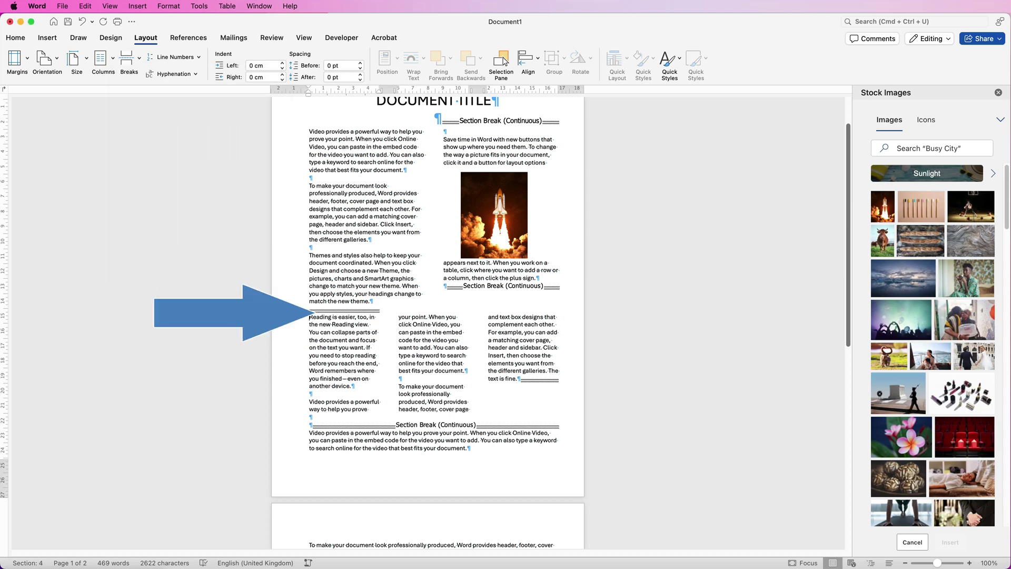
{"action": "left_click", "coordinate": [536, 277]}
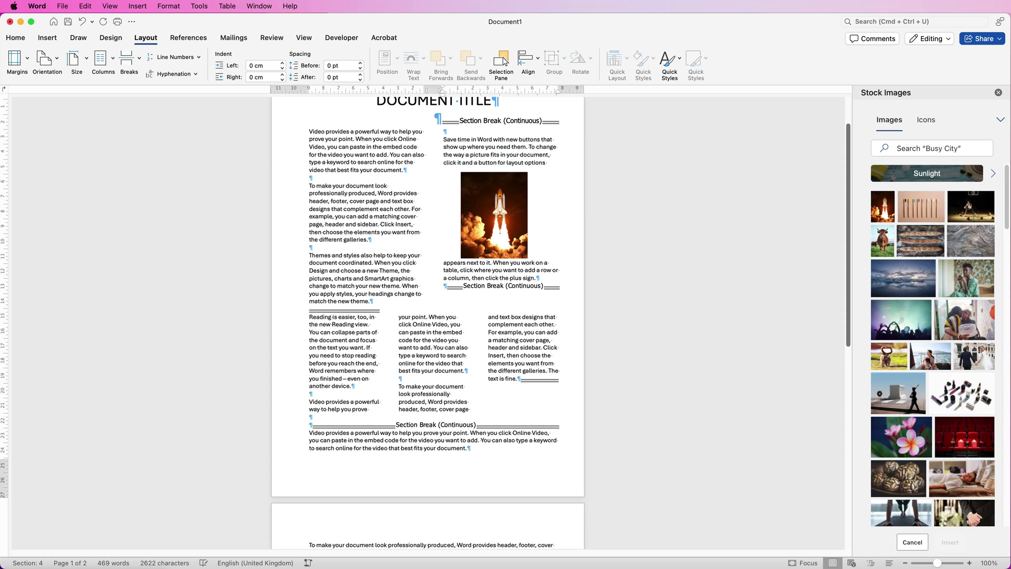
{"action": "key", "text": "Return"}
{"action": "key", "text": "Return"}
{"action": "key", "text": "Return"}
{"action": "key", "text": "Return"}
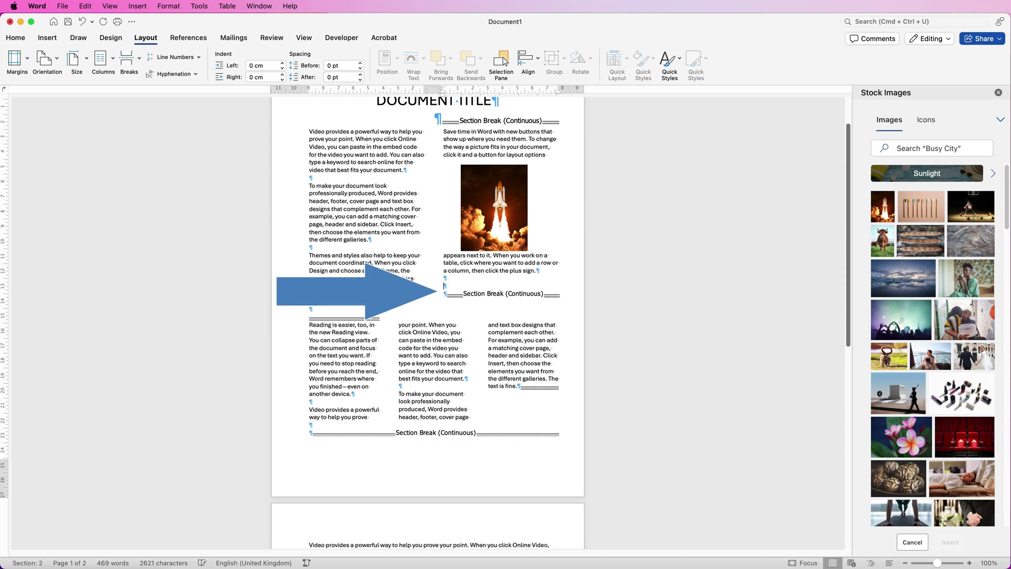
{"action": "key", "text": "Return"}
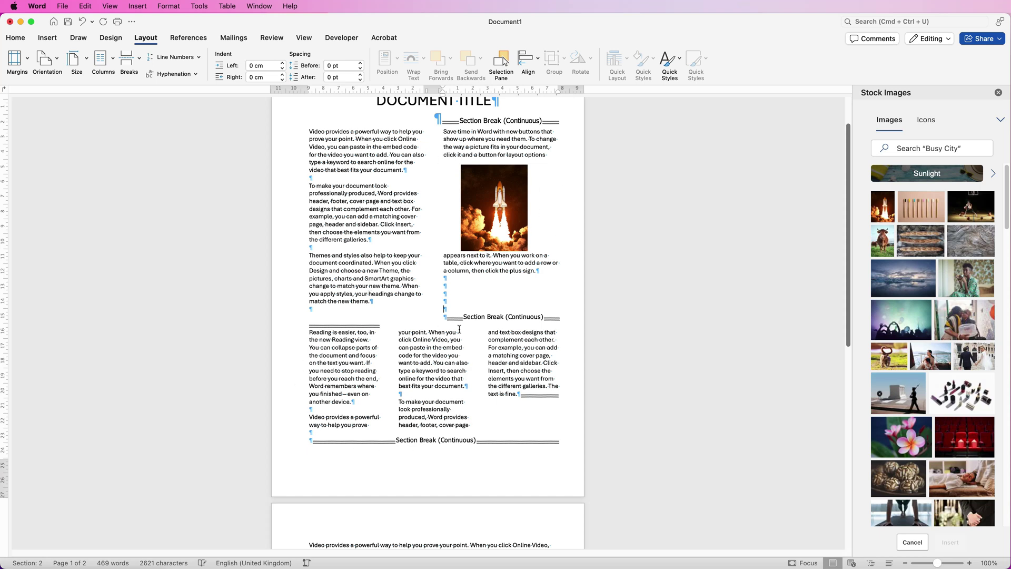
{"action": "key", "text": "BackSpace"}
{"action": "key", "text": "BackSpace"}
{"action": "key", "text": "BackSpace"}
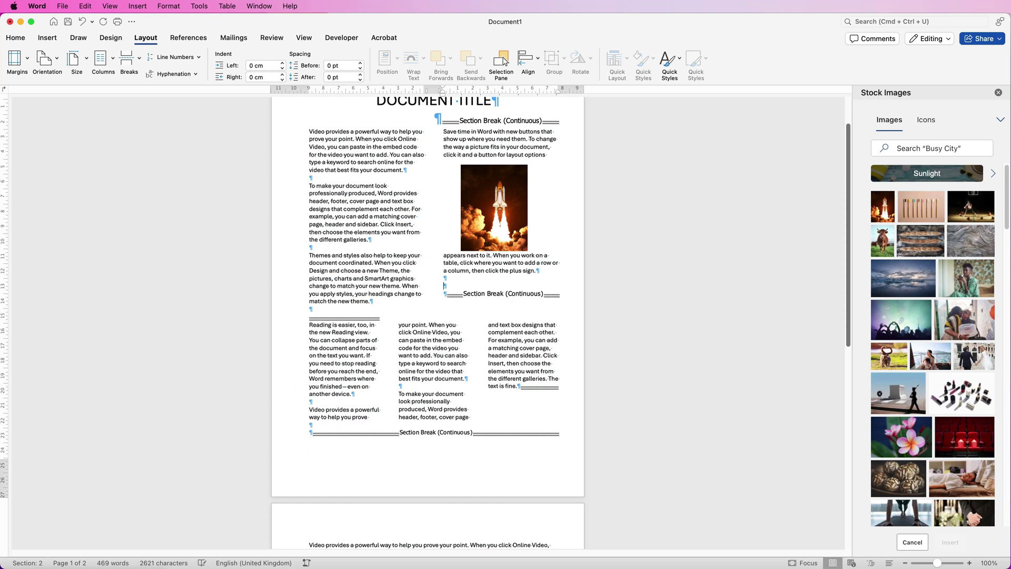
{"action": "key", "text": "BackSpace"}
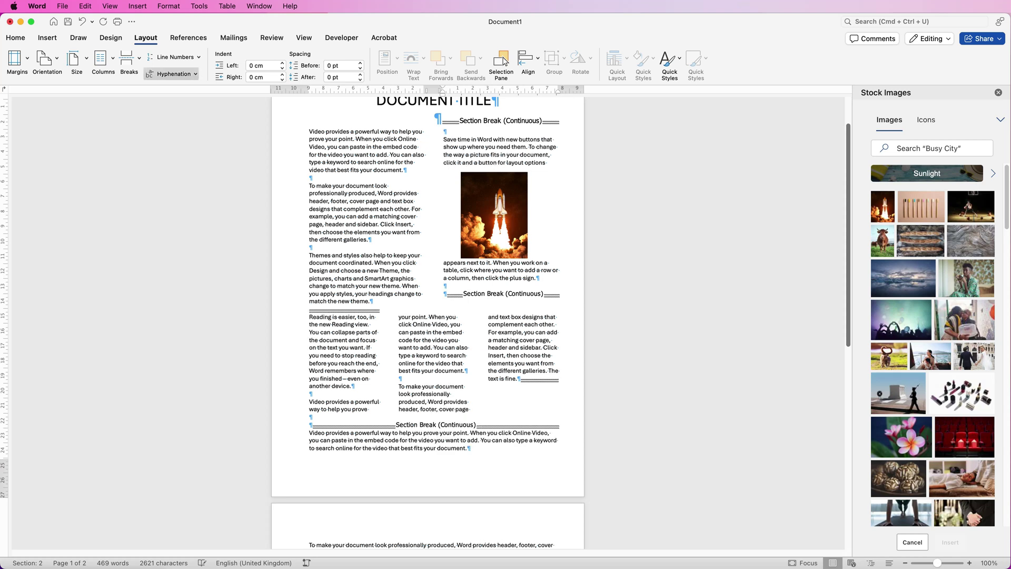
{"action": "left_click", "coordinate": [16, 38]}
- Drag the rocket image above the 'Save time in Word' paragraph at the right column's top
{"action": "left_click", "coordinate": [356, 56]}
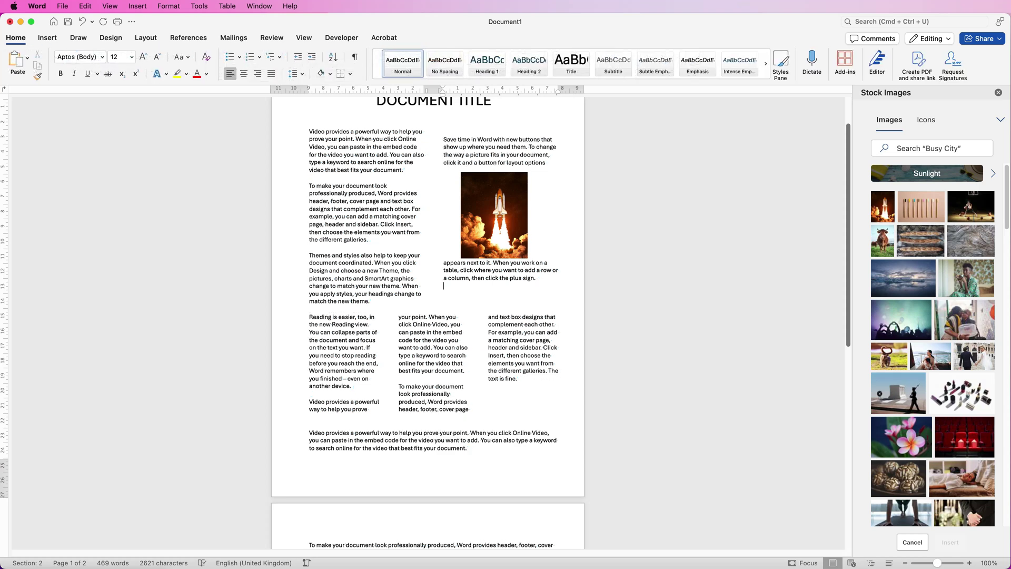
{"action": "left_click_drag", "start_coordinate": [494, 215], "coordinate": [500, 172]}
{"action": "scroll", "coordinate": [428, 315], "scroll_direction": "down", "scroll_amount": 3}
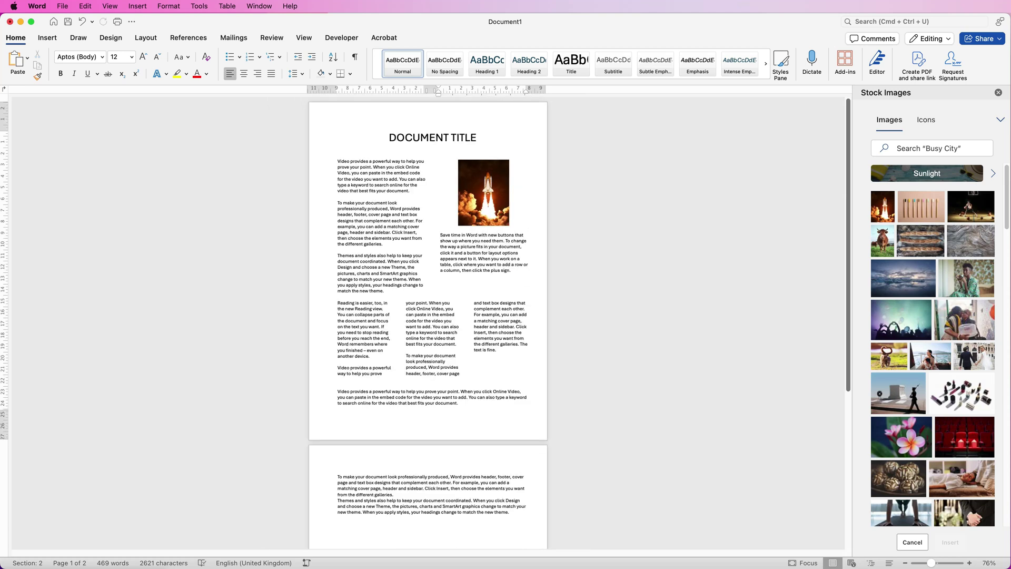
{"action": "key", "text": "super+8"}
{"action": "key", "text": "super+8"}
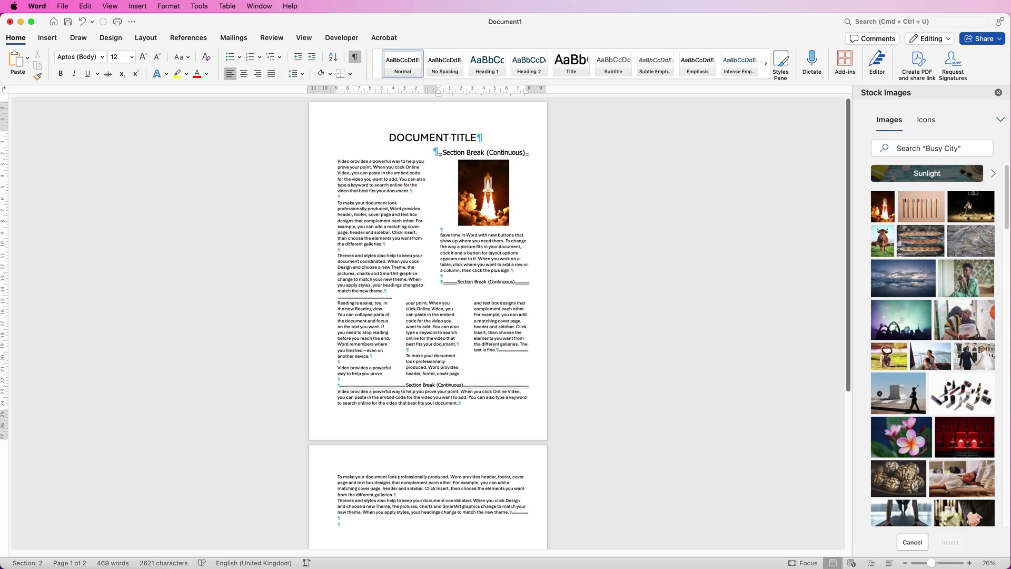
- Deselect the right column's section break and turn off formatting marks with Cmd+8
{"action": "left_click", "coordinate": [486, 281]}
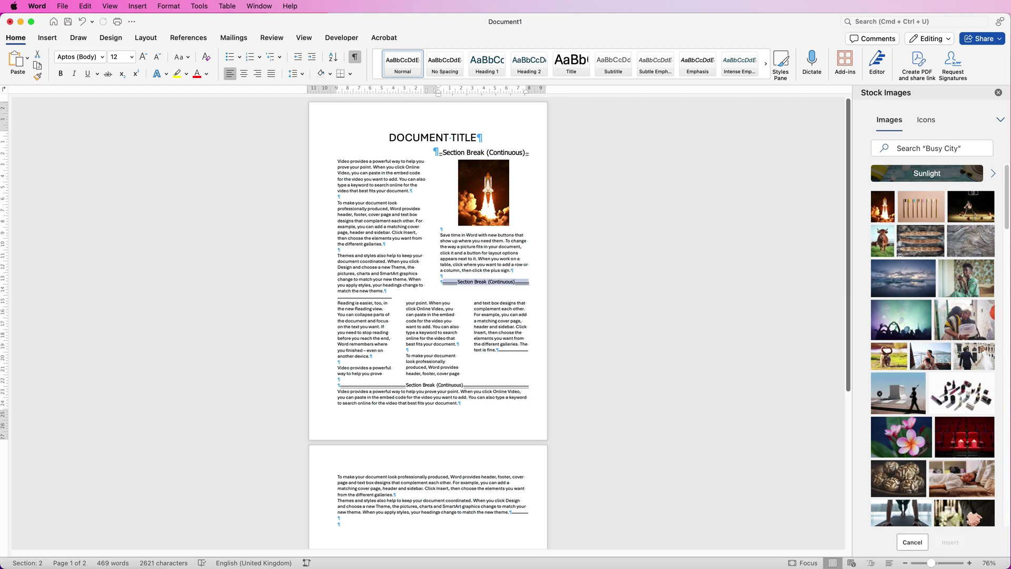
{"action": "key", "text": "Right"}
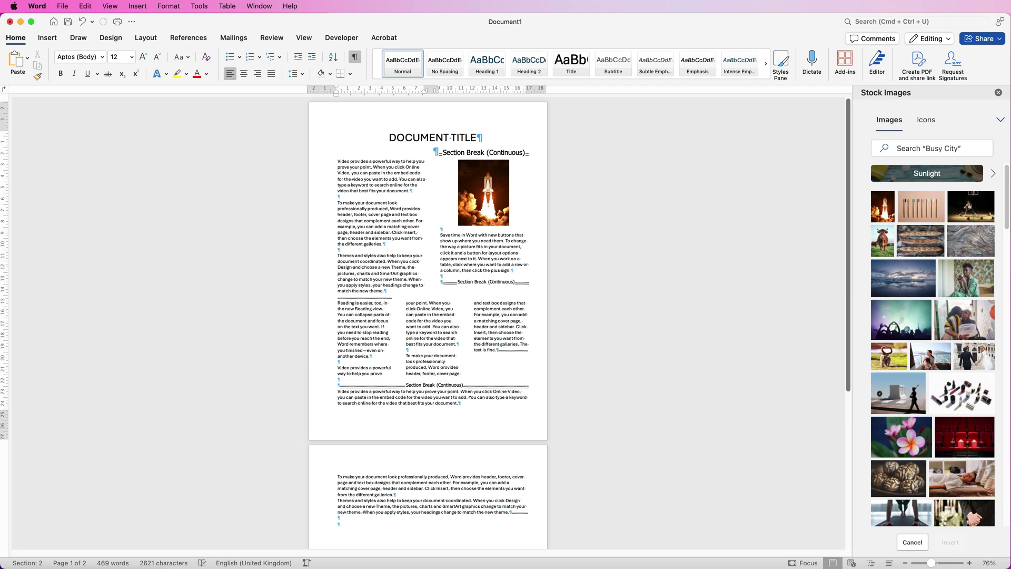
{"action": "key", "text": "super+8"}
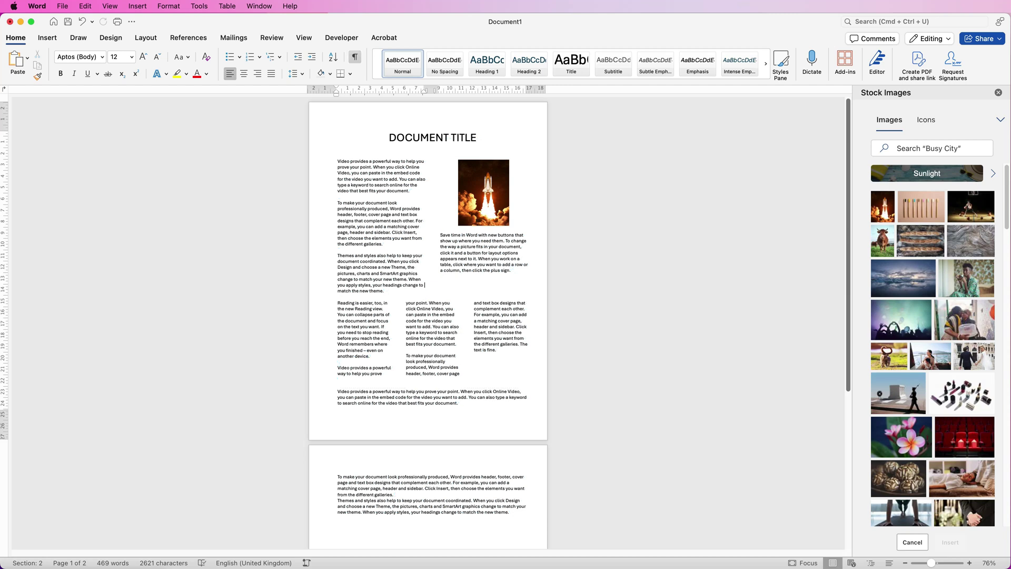